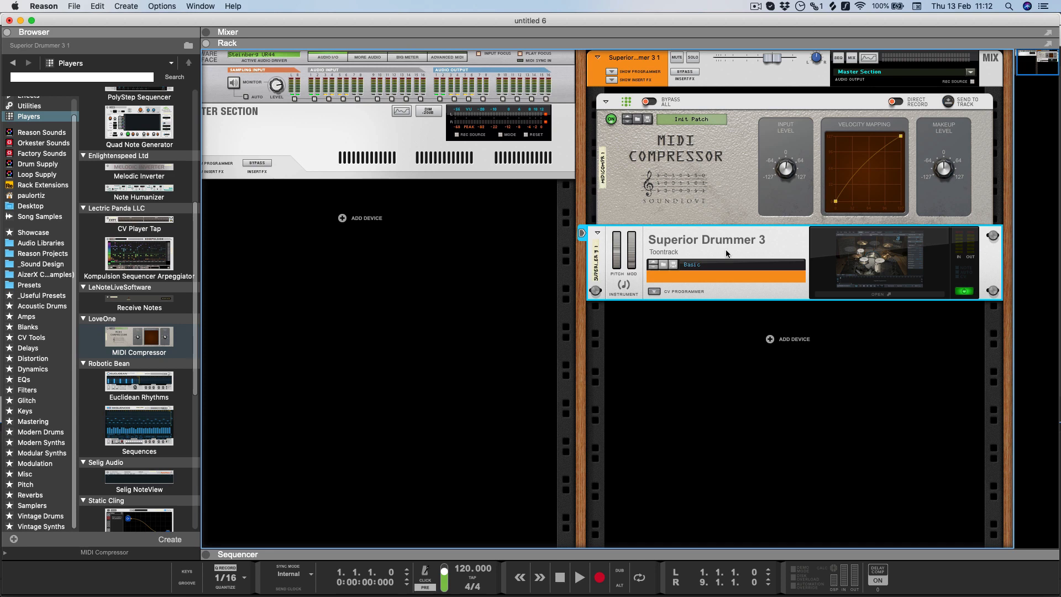
Expand the CV programmer of the Superior Drummer 3 device and examine its rear audio outputs.
click(653, 292)
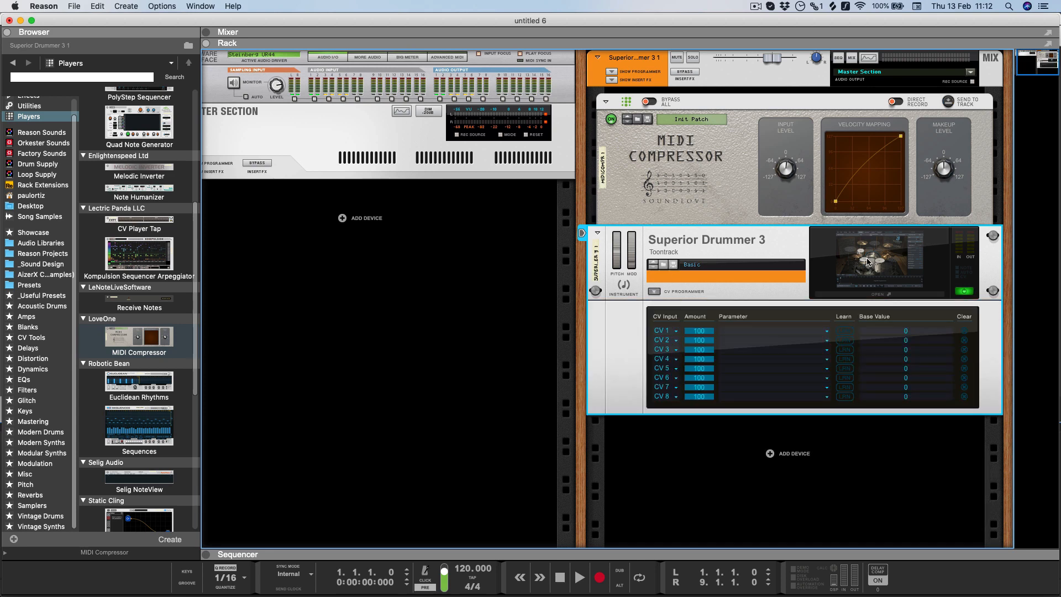
key(Tab)
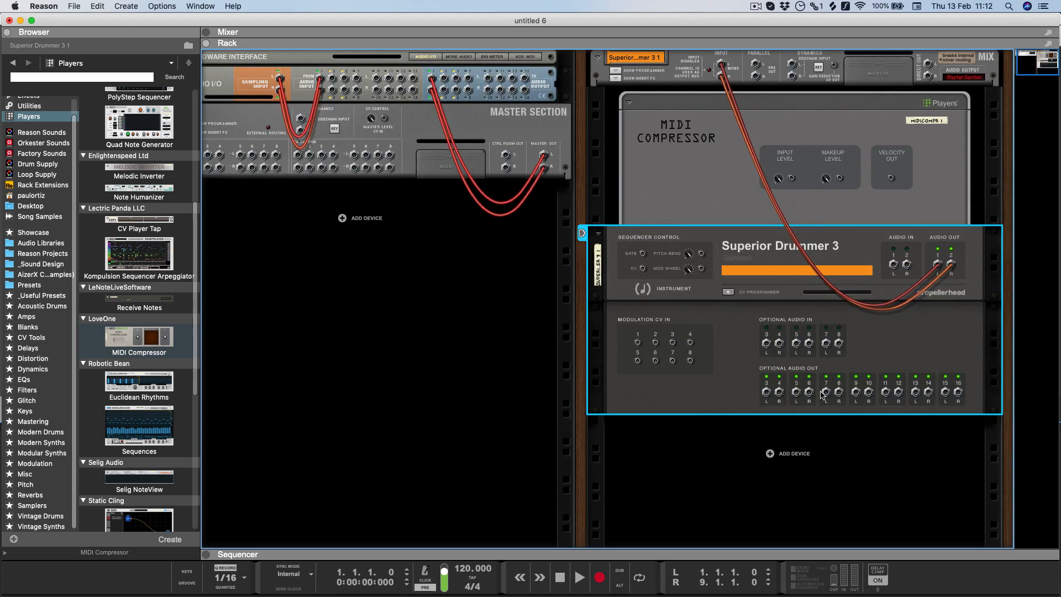
key(Tab)
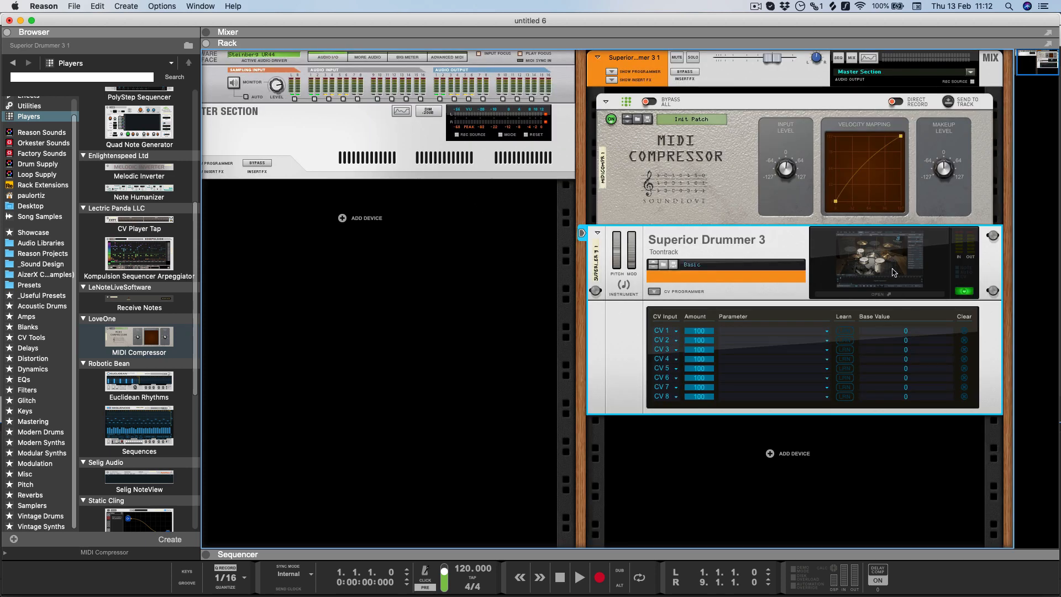
Open the Superior Drummer 3 window and compare Kick In R's output choices with the device's rear audio outputs.
click(879, 294)
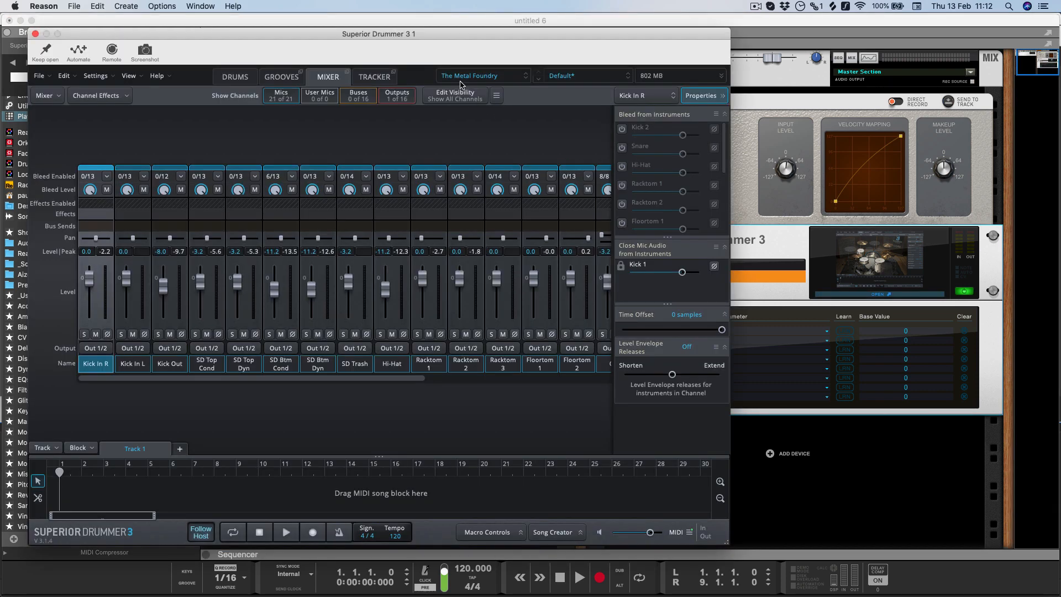
drag(288, 381, 227, 383)
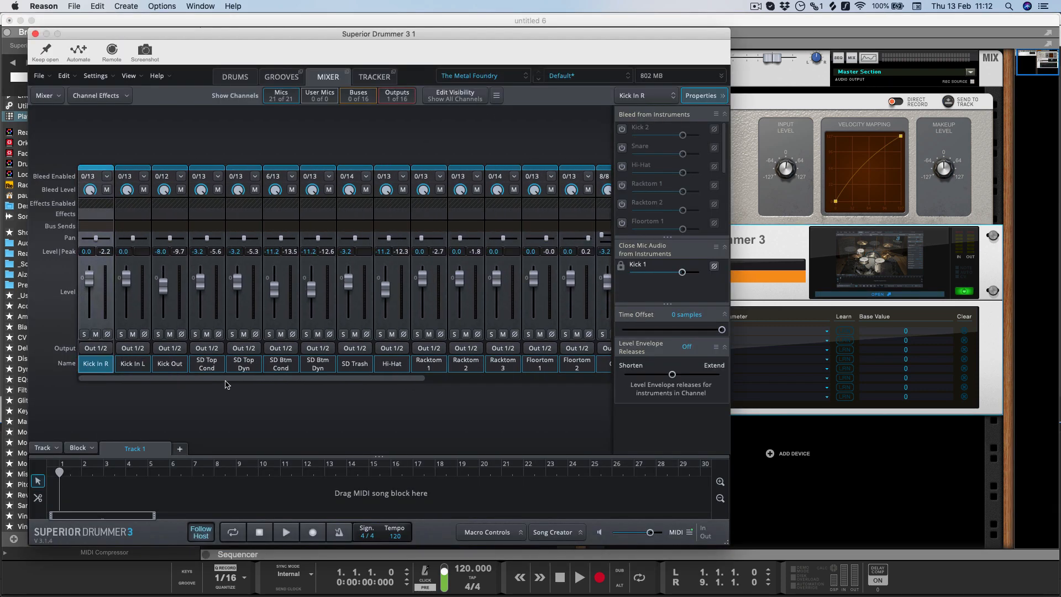
click(95, 348)
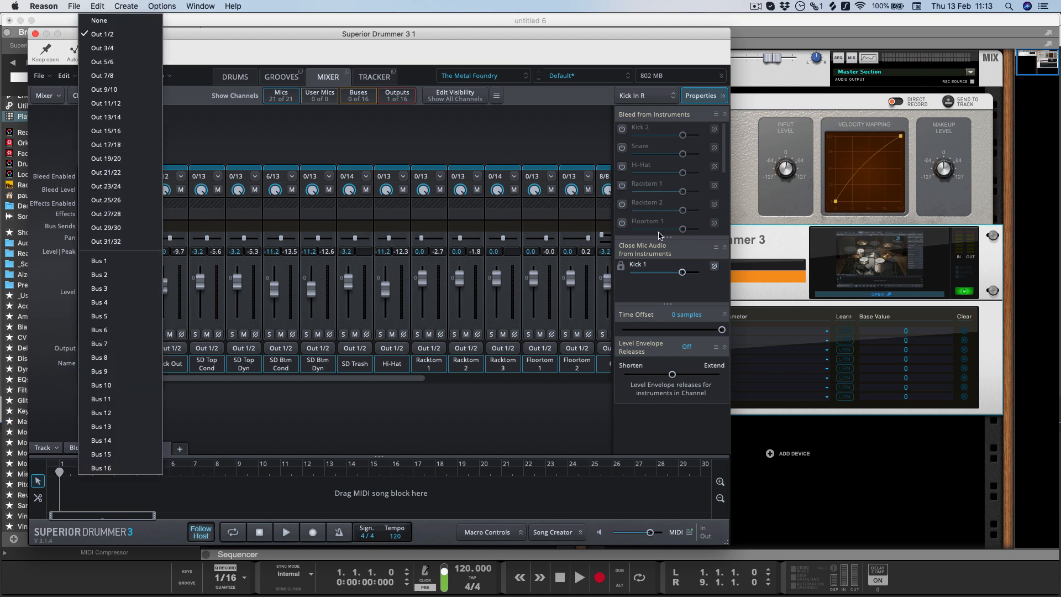
click(799, 250)
key(Tab)
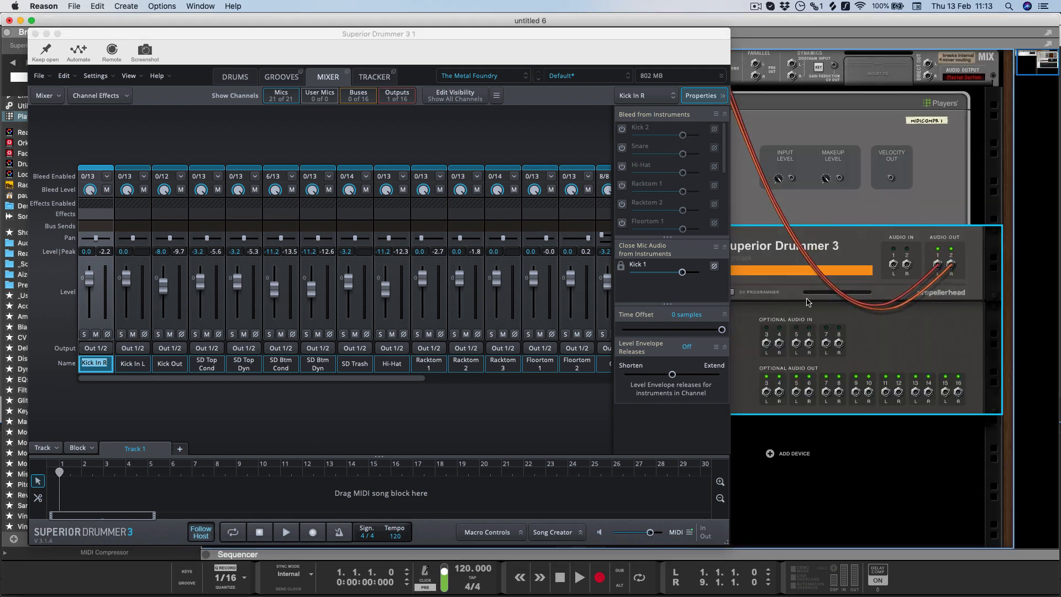
key(Tab)
click(164, 409)
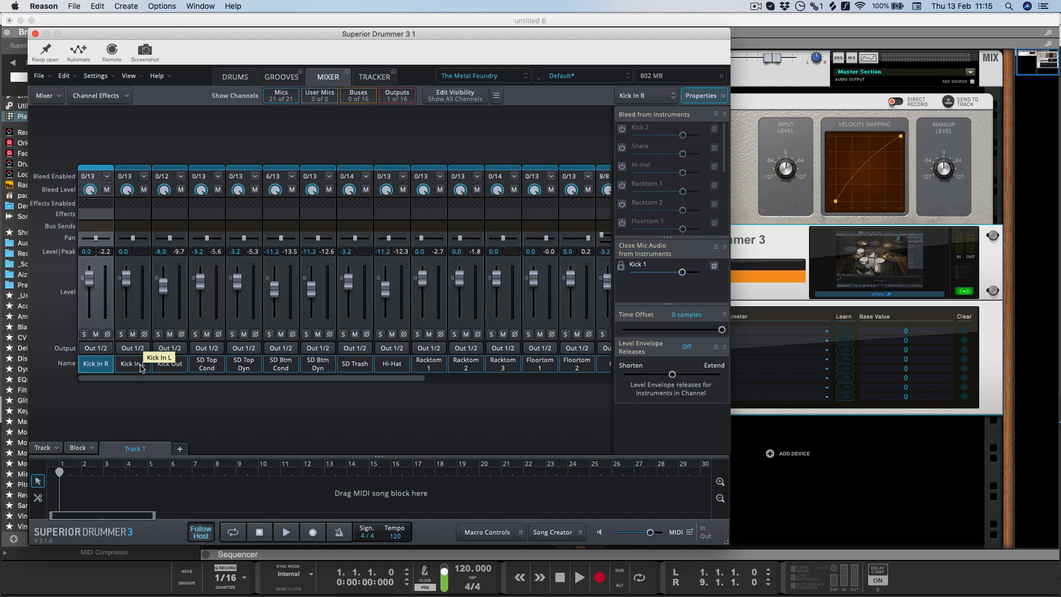
Pan Kick In R and Kick In L hard left and Kick Out hard right.
drag(96, 238, 65, 241)
drag(133, 238, 95, 241)
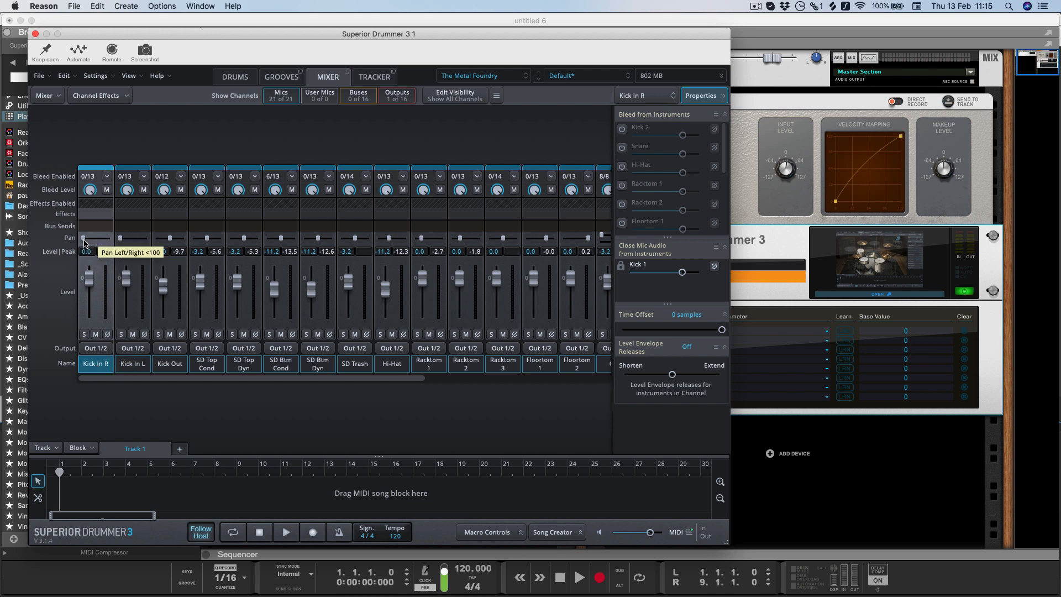
click(165, 365)
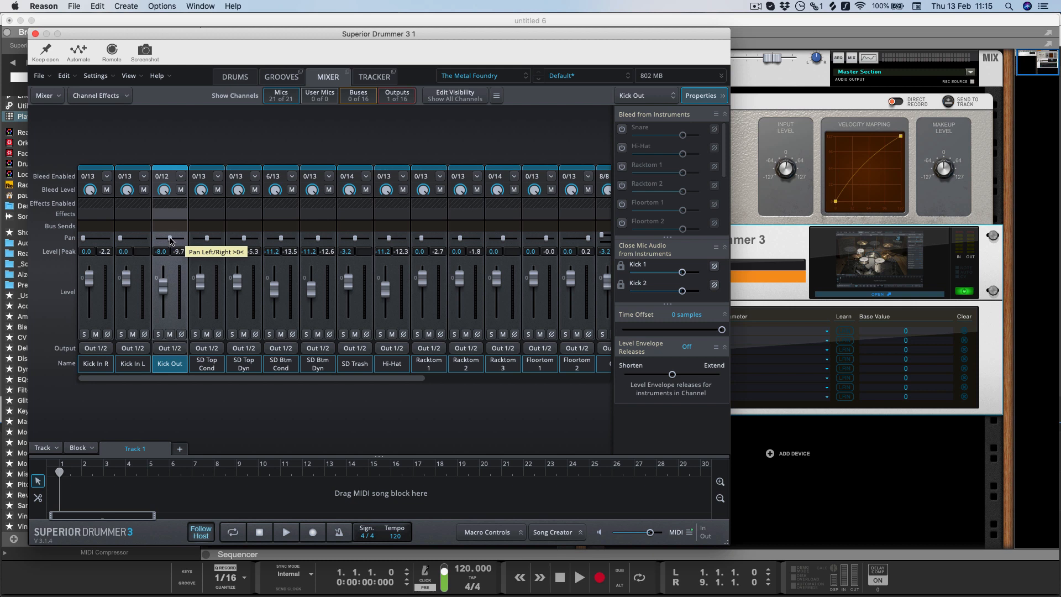
drag(170, 239, 183, 239)
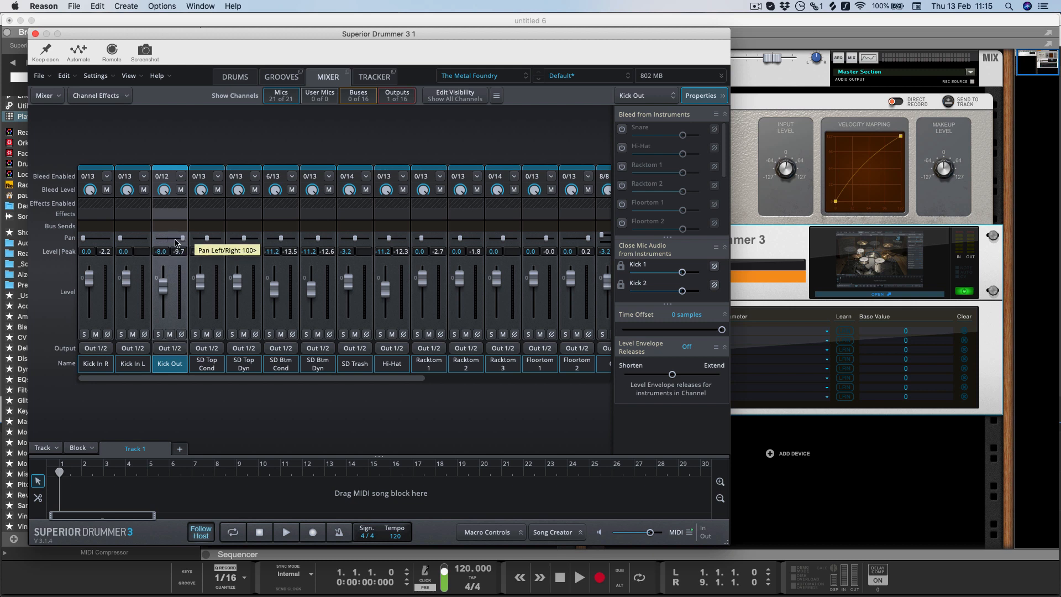
Route SD Top Cond and SD Top Dyn to Out 3/4 and pan both hard left.
click(203, 369)
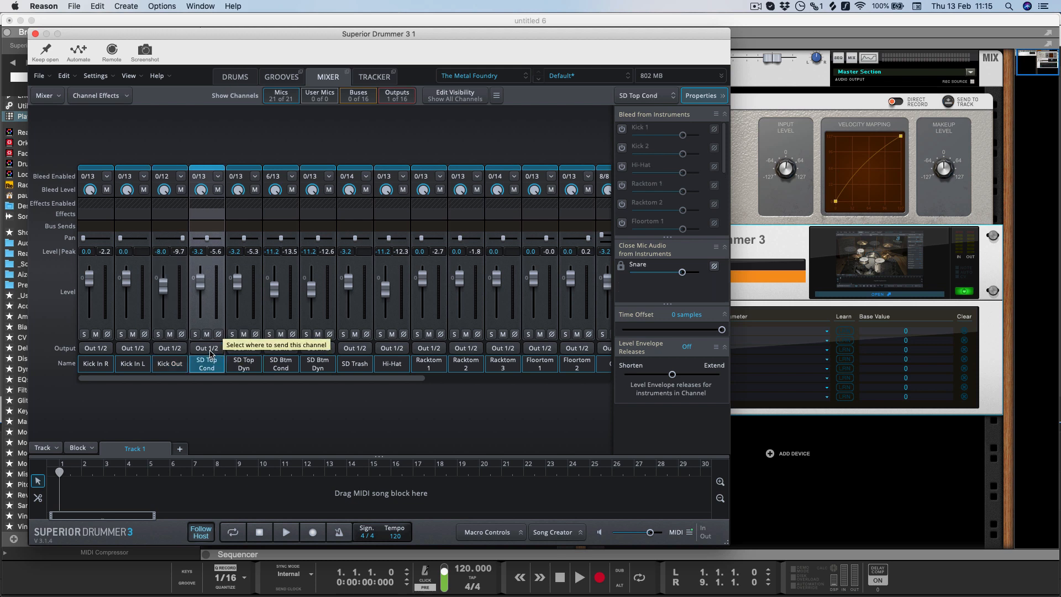
click(211, 349)
click(214, 48)
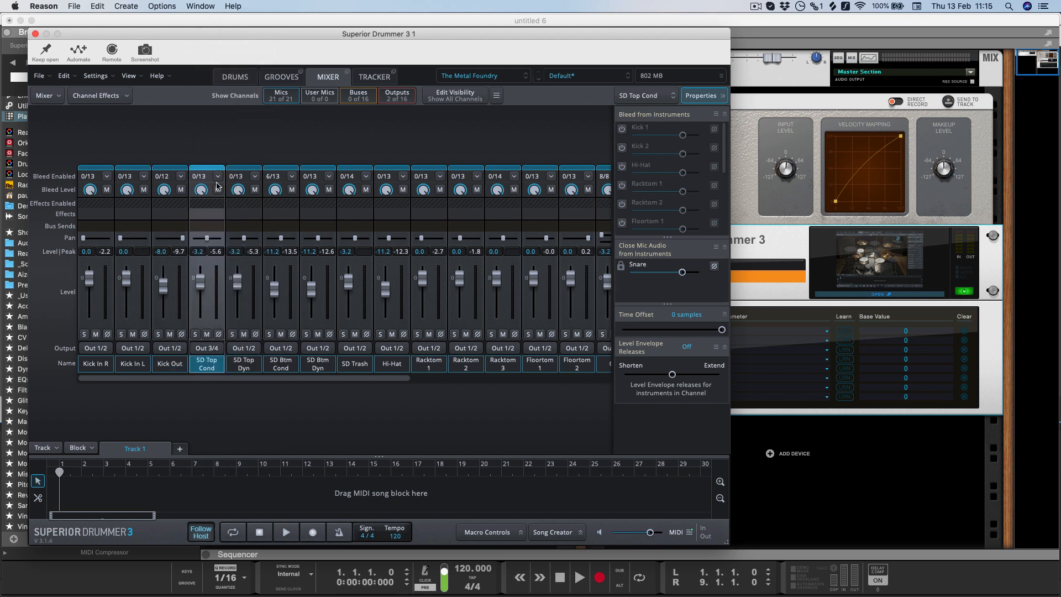
drag(207, 241, 192, 239)
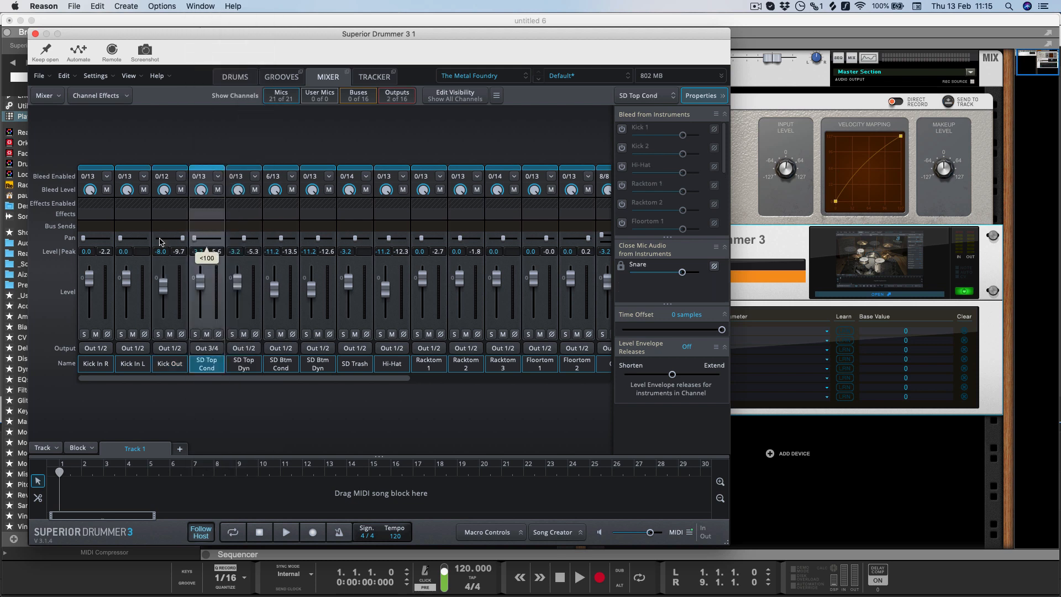
click(242, 350)
click(250, 48)
Route SD Btm Cond and SD Btm Dyn to Out 3/4 and pan both hard right.
click(286, 371)
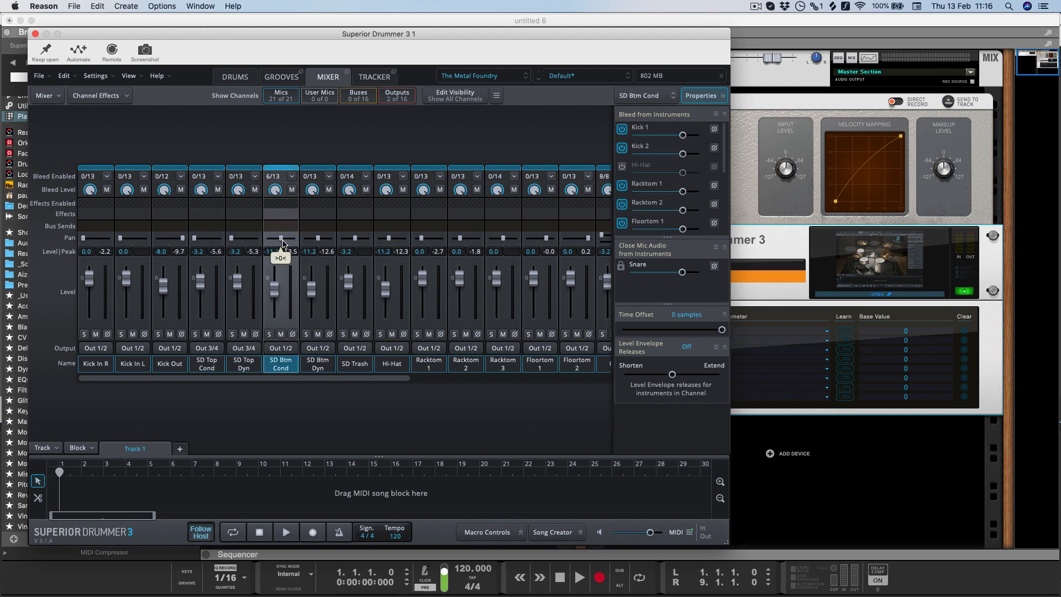
click(281, 348)
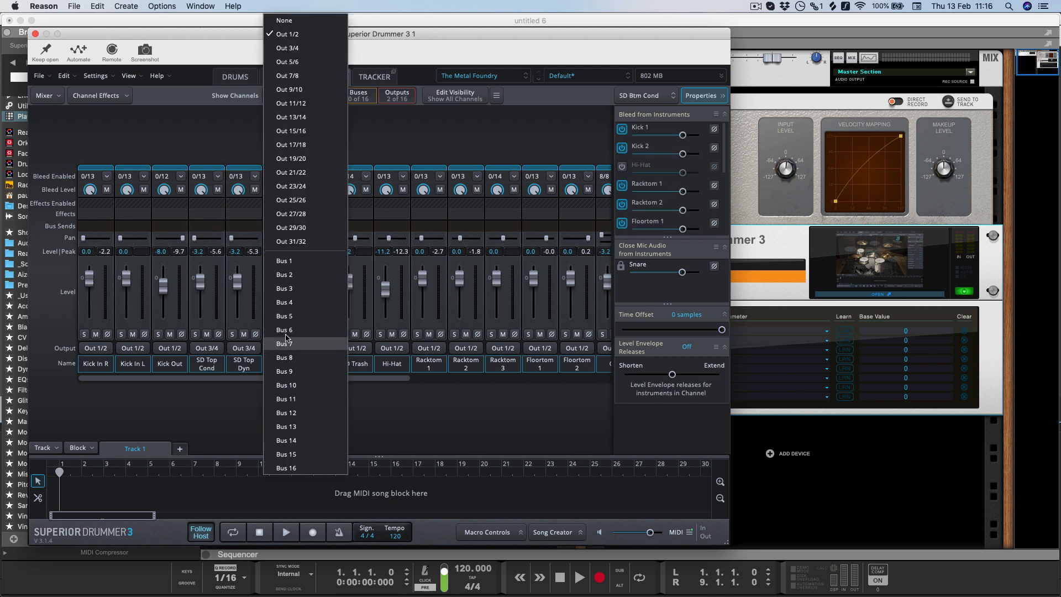
click(294, 49)
click(317, 371)
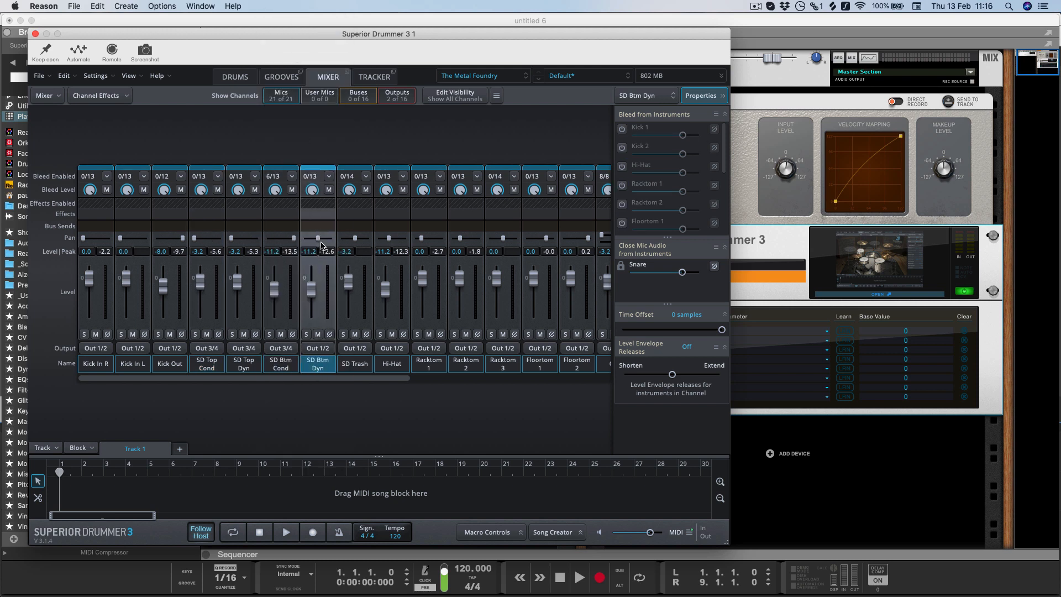
drag(321, 245, 332, 245)
click(318, 348)
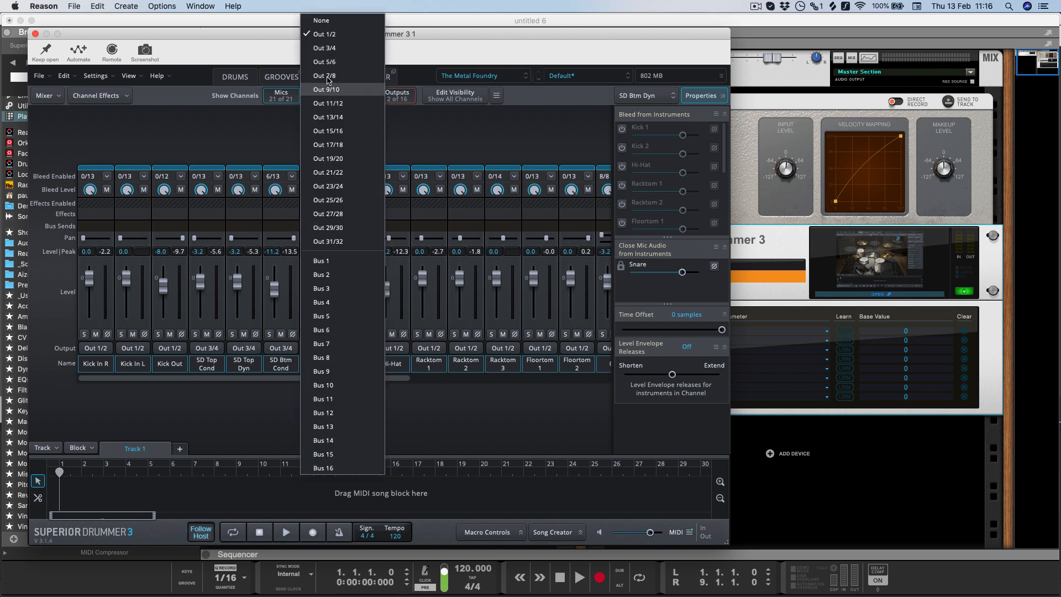
click(326, 48)
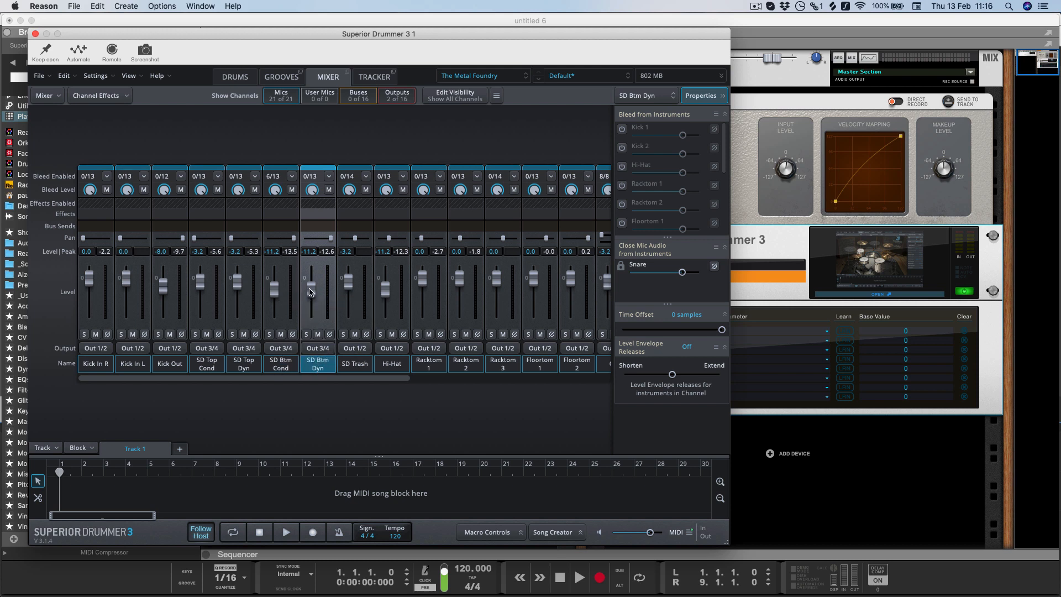
Set the SD Trash output to None, and route the Hi-Hat to Out 5/6 panned hard left.
click(364, 350)
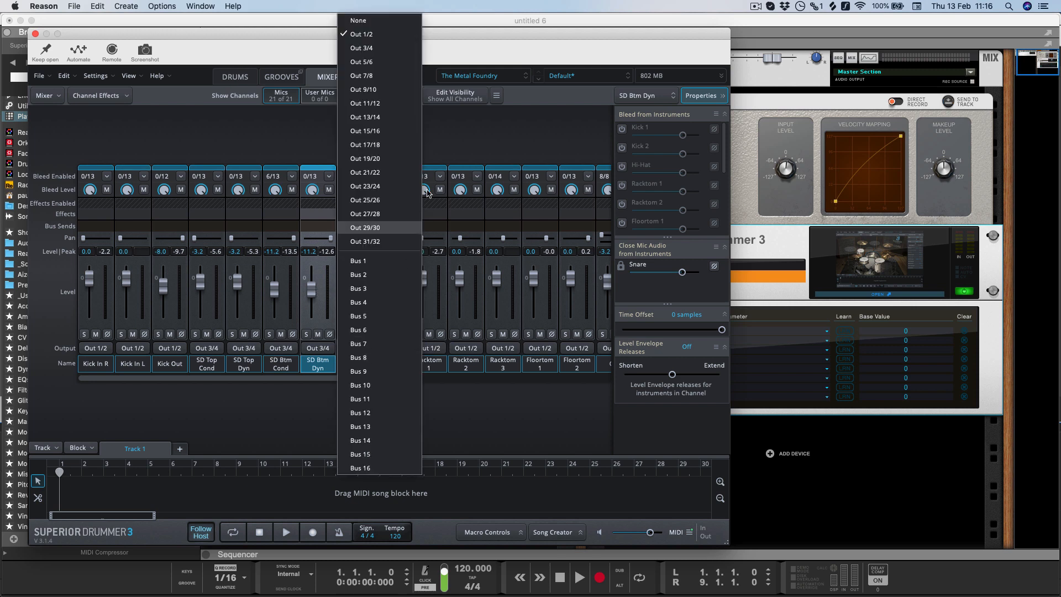
click(368, 21)
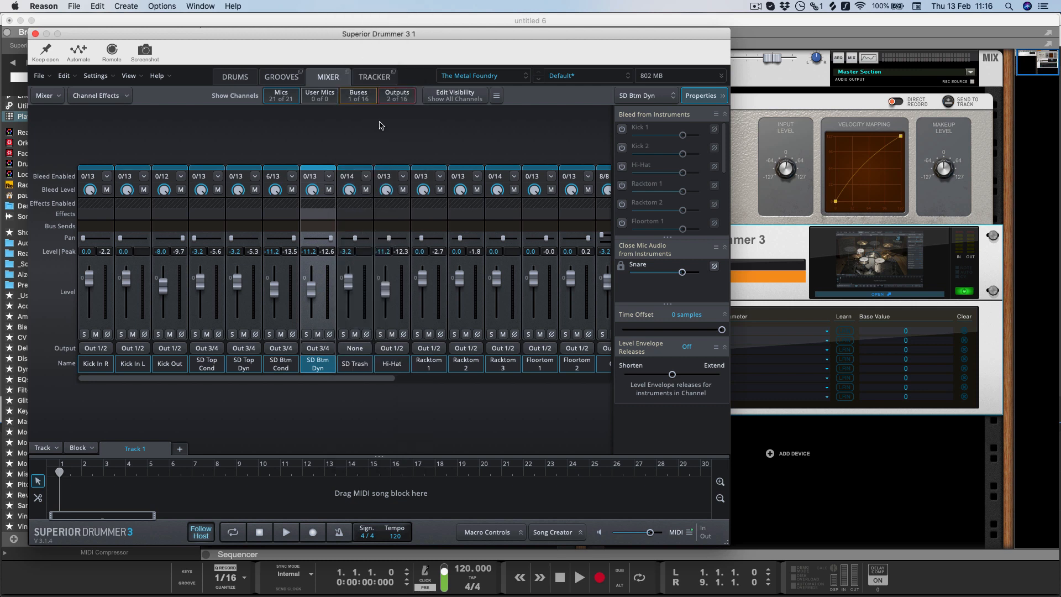
click(392, 366)
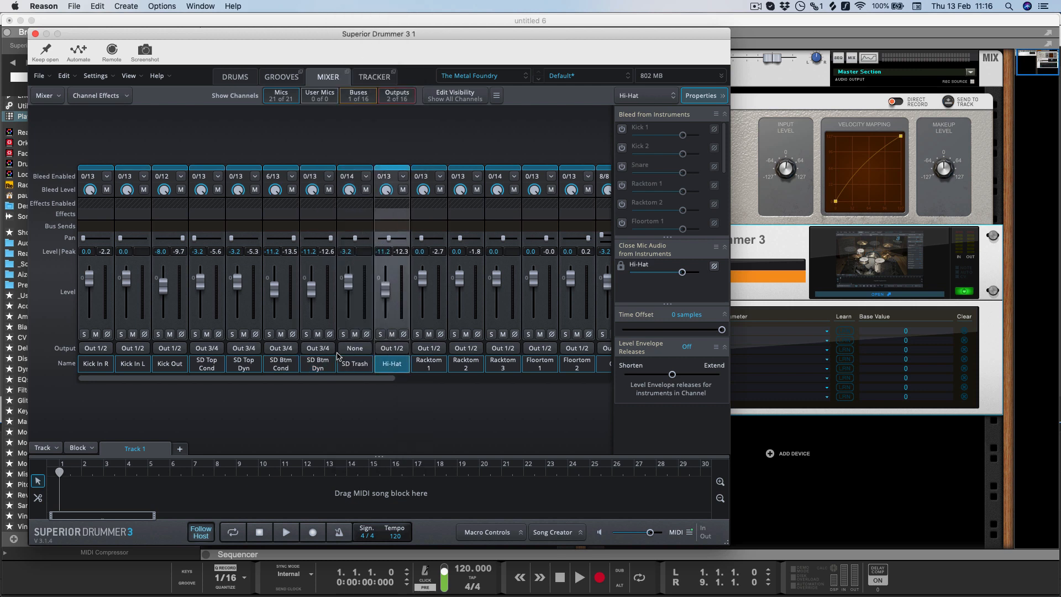
click(393, 350)
click(410, 63)
drag(391, 239, 341, 238)
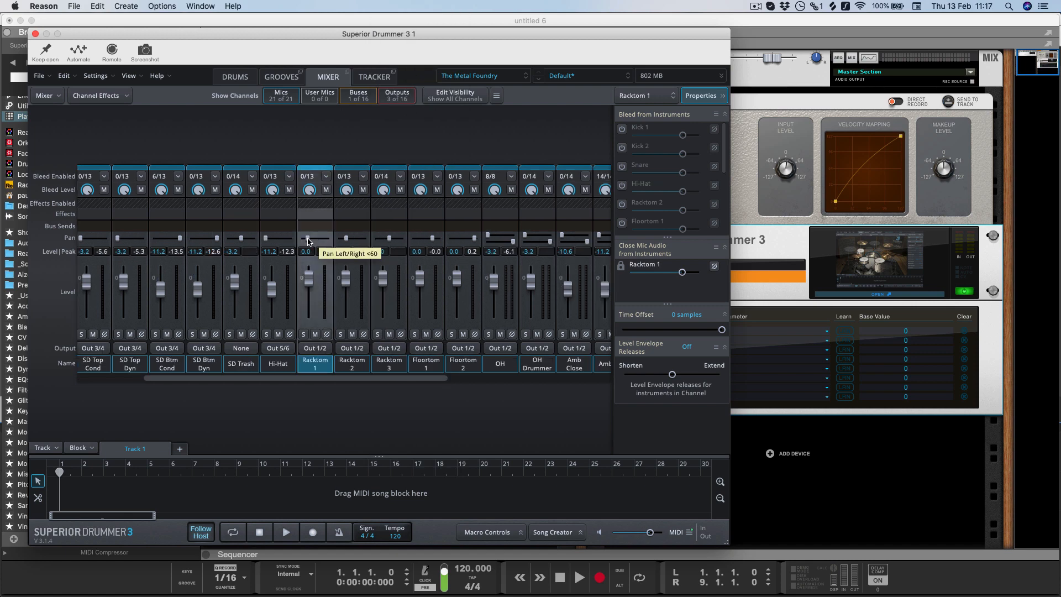
Pan Racktom 1 hard right and route it to Out 5/6.
drag(308, 242, 328, 241)
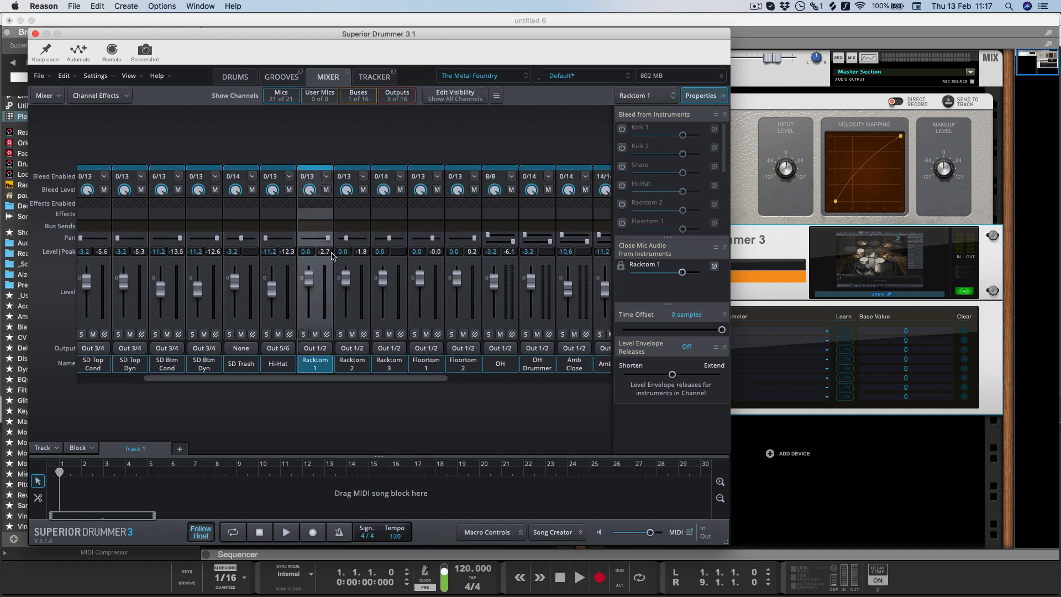
click(322, 349)
click(335, 80)
Route Racktom 2 to Out 7/8 and pan it hard left.
click(352, 365)
click(353, 348)
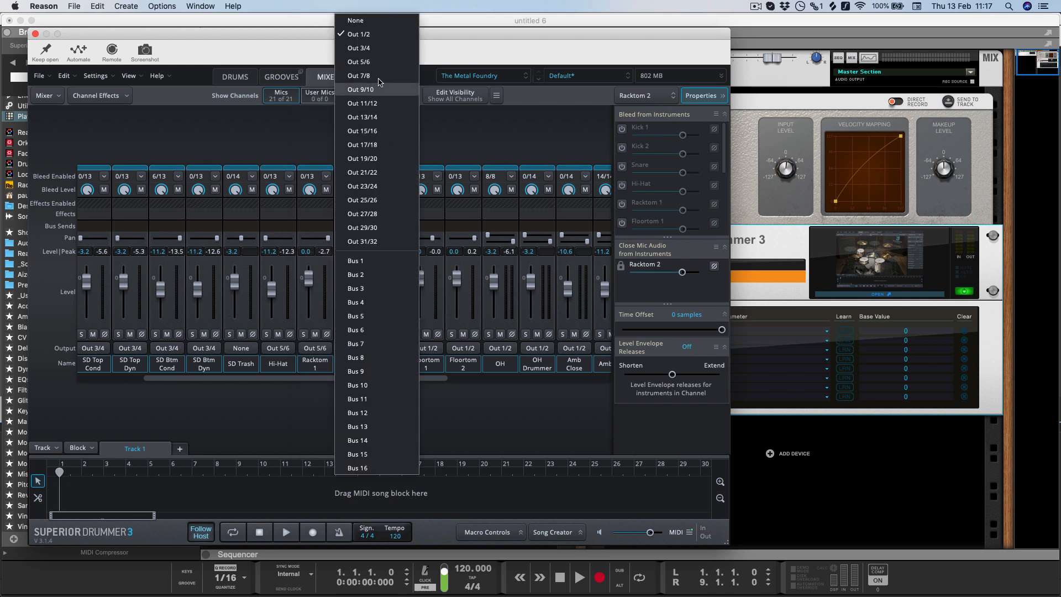
click(372, 76)
drag(346, 240, 333, 241)
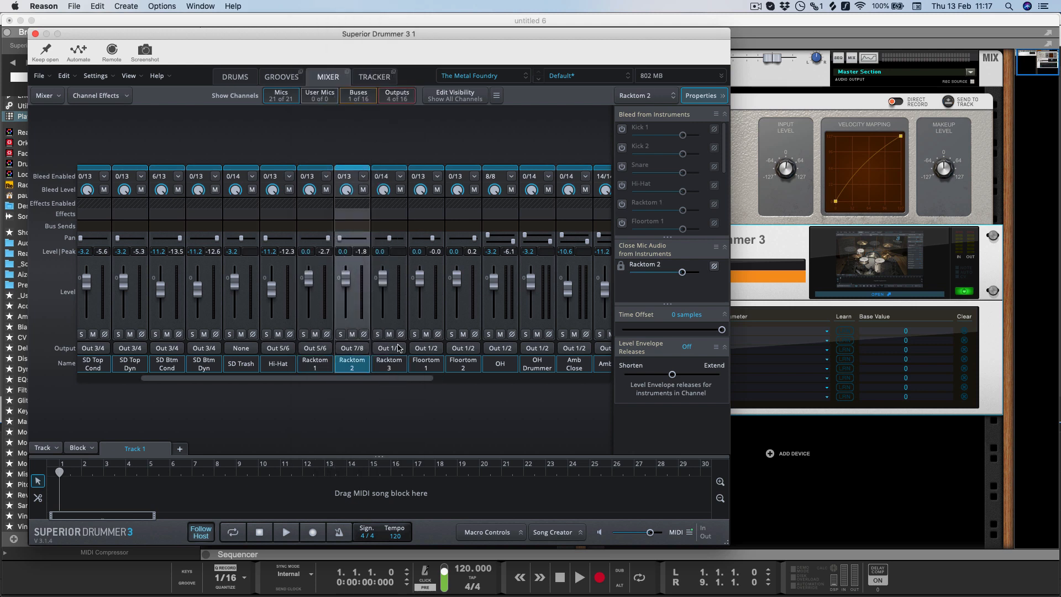
Route Racktom 3 to Out 7/8 panned hard right, and Floortom 1 and Floortom 2 to Out 9/10 panned hard left and hard right.
click(394, 349)
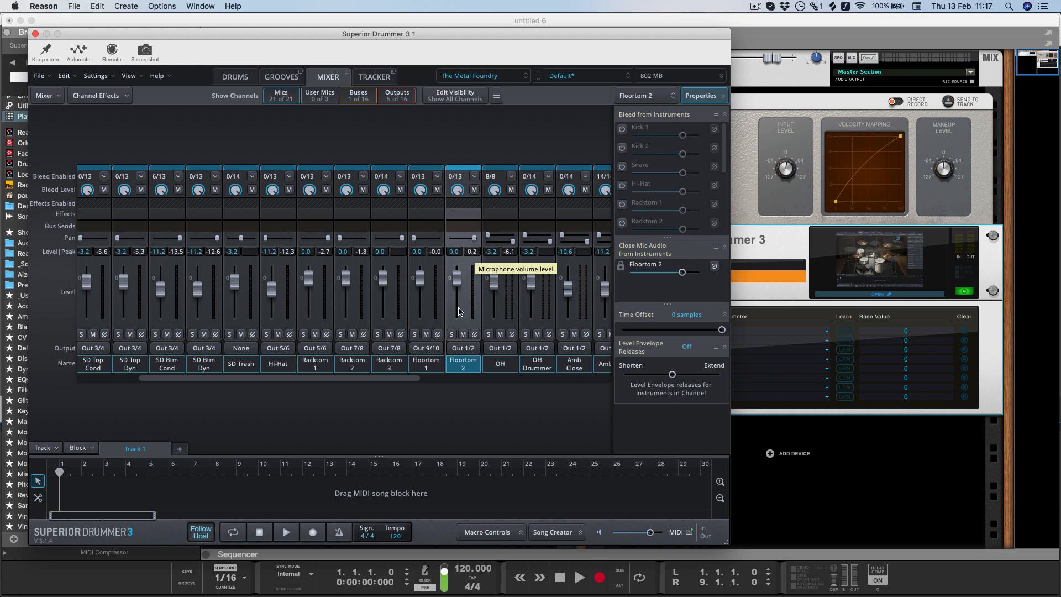
click(463, 348)
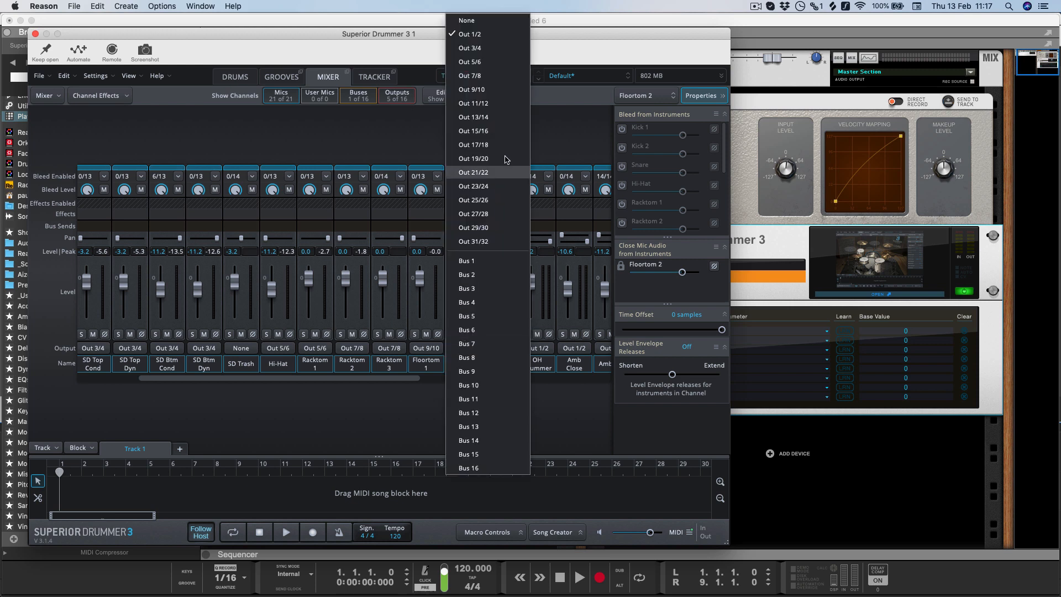
click(497, 91)
Route the OH and OH Drummer channels to Out 11/12.
scroll(412, 381, right, 4)
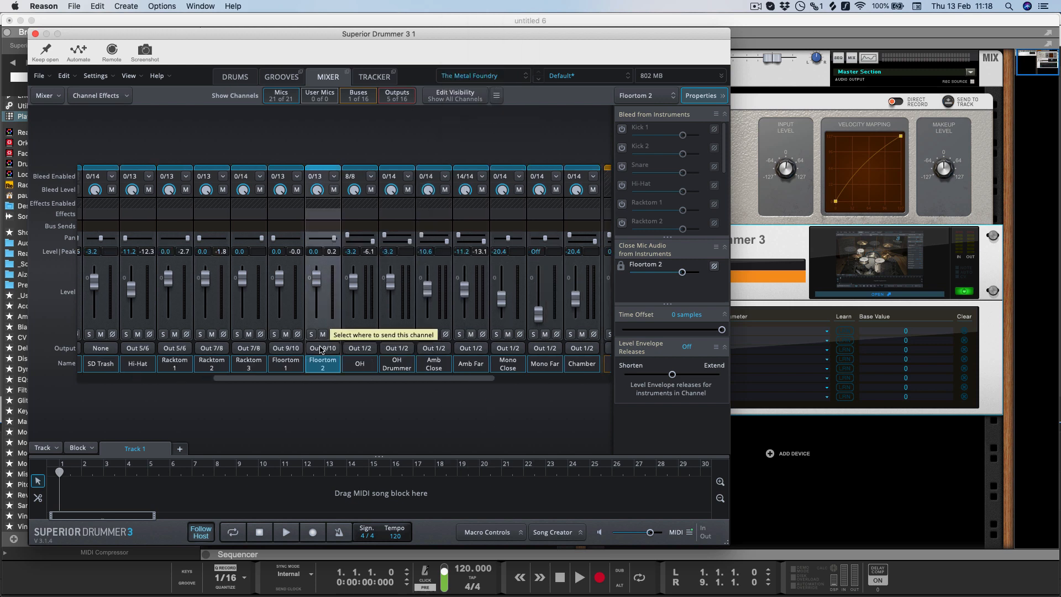
click(357, 348)
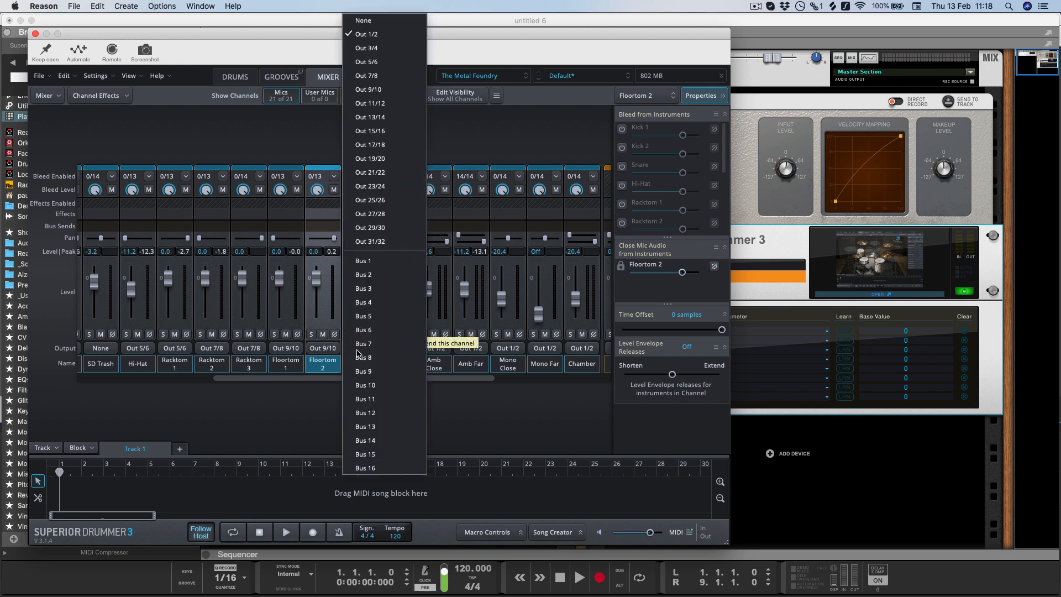
click(385, 106)
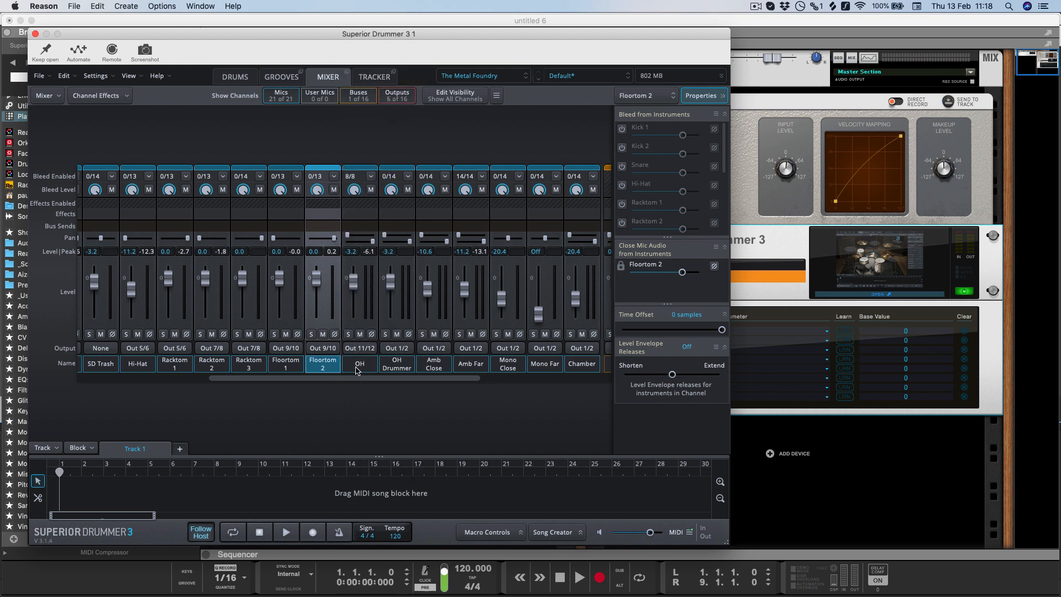
click(400, 348)
Route Amb Close to Out 13/14 and Amb Far to Out 15/16.
click(433, 349)
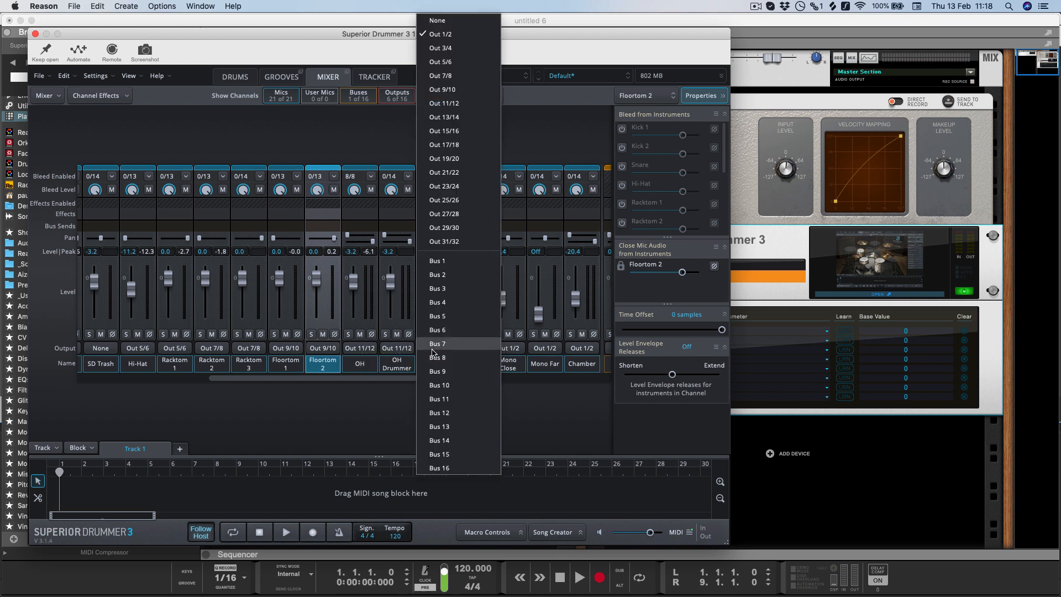
click(464, 118)
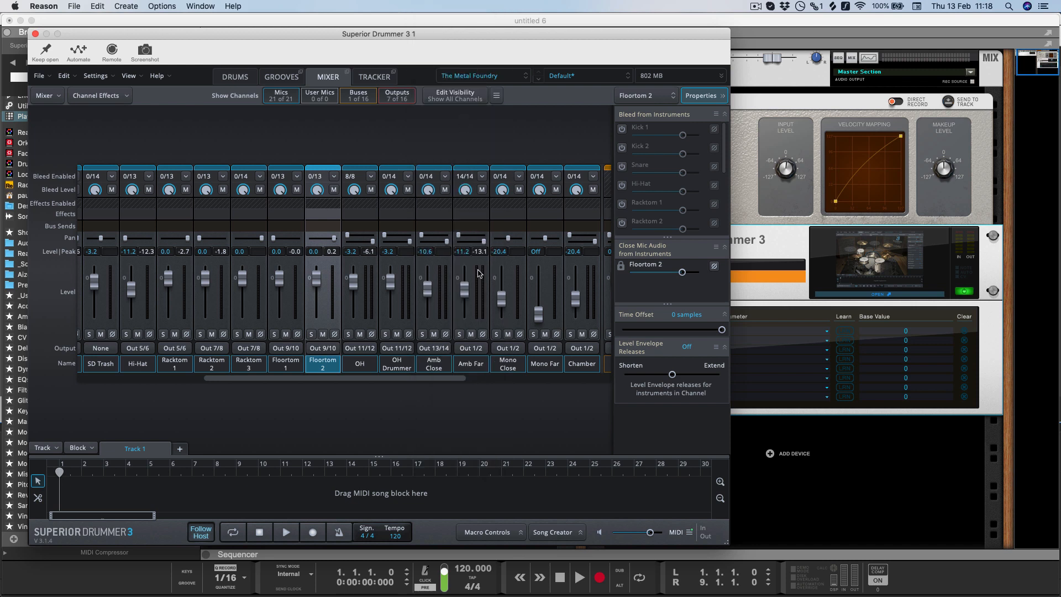
click(470, 349)
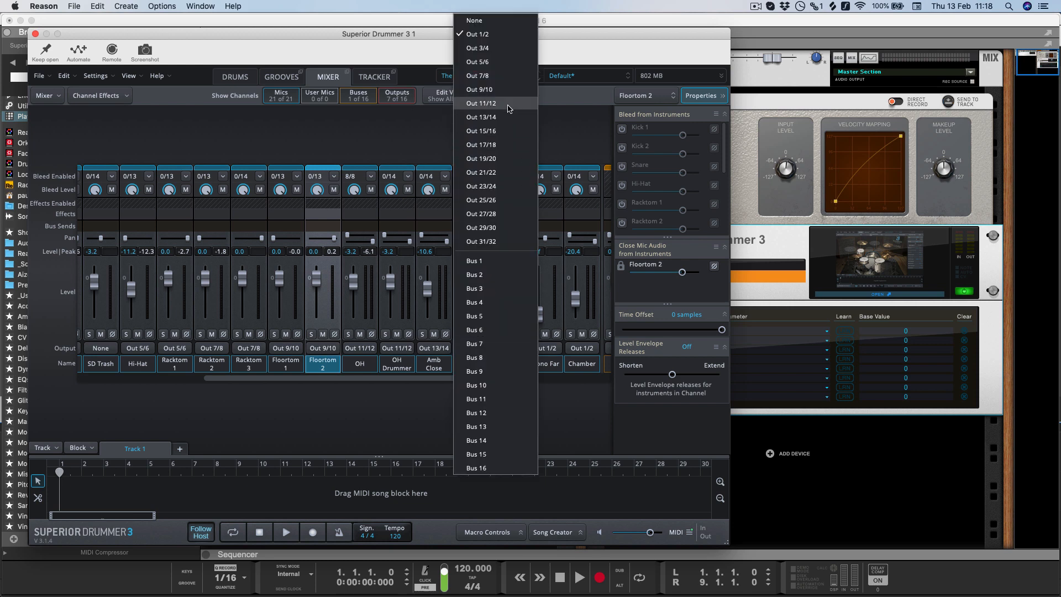
click(492, 132)
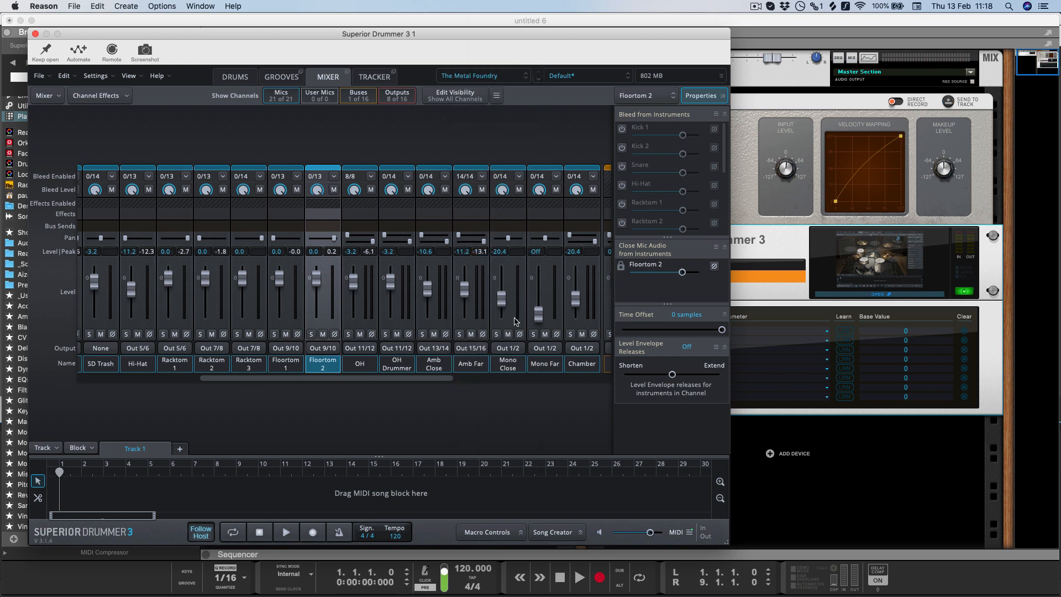
Change the output assignments of the Mono Close and Mono Far channels and review the Racktom 1 to Floortom 2 routing.
click(509, 348)
click(521, 22)
click(551, 348)
click(551, 23)
drag(391, 379, 291, 389)
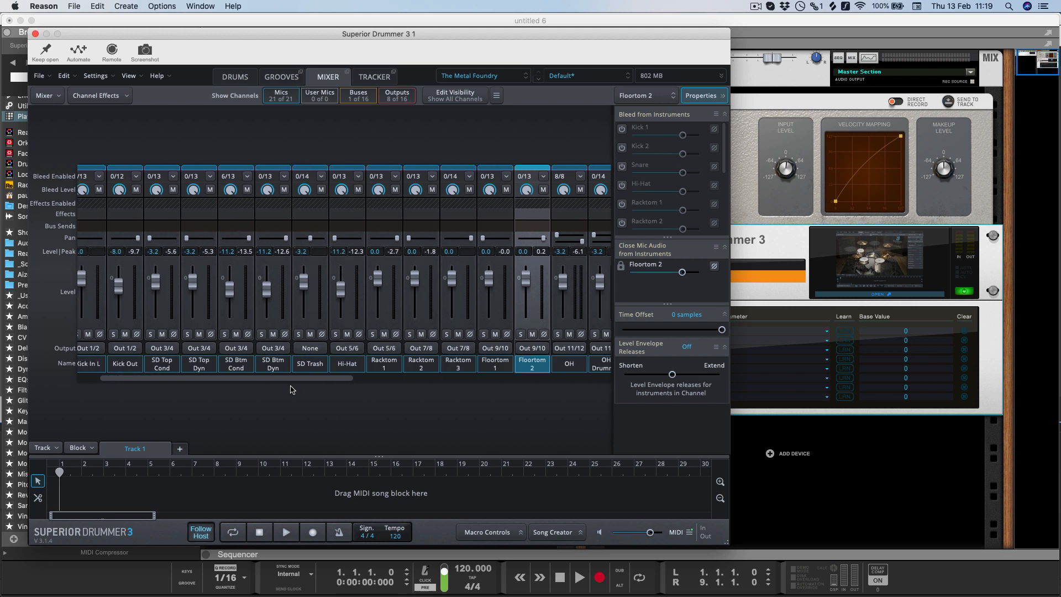
click(396, 365)
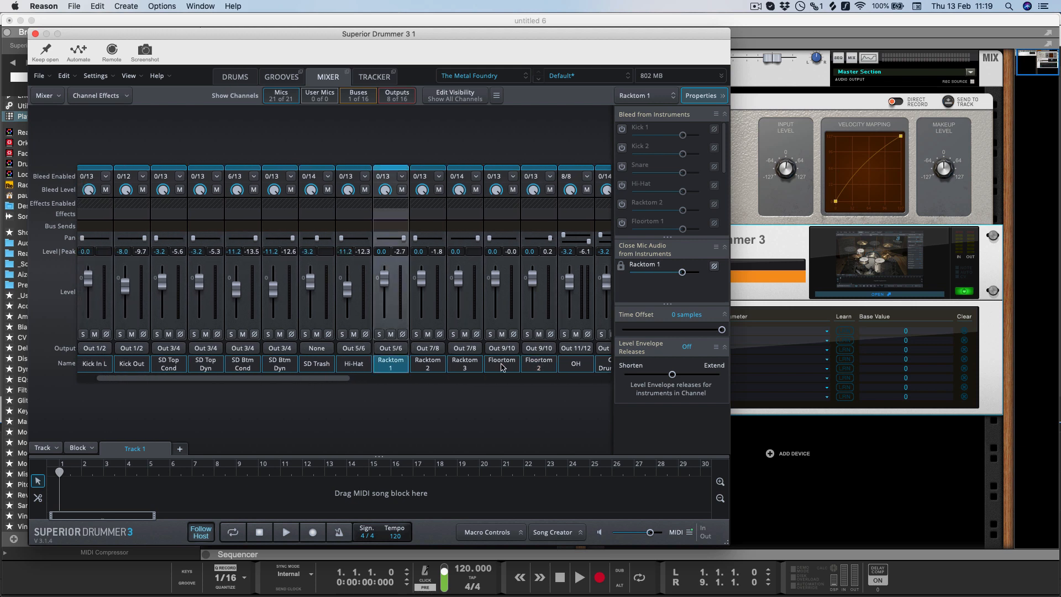
click(539, 365)
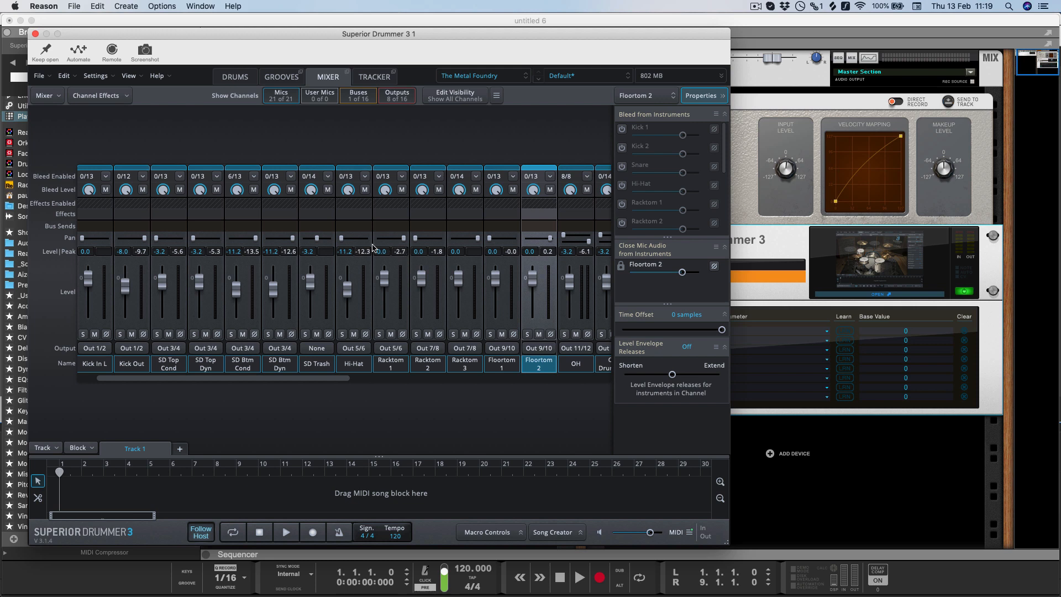
On the rack's rear side, disconnect Superior Drummer 3's main outputs from the Mix Channel and move that channel below the instrument.
click(35, 35)
key(Tab)
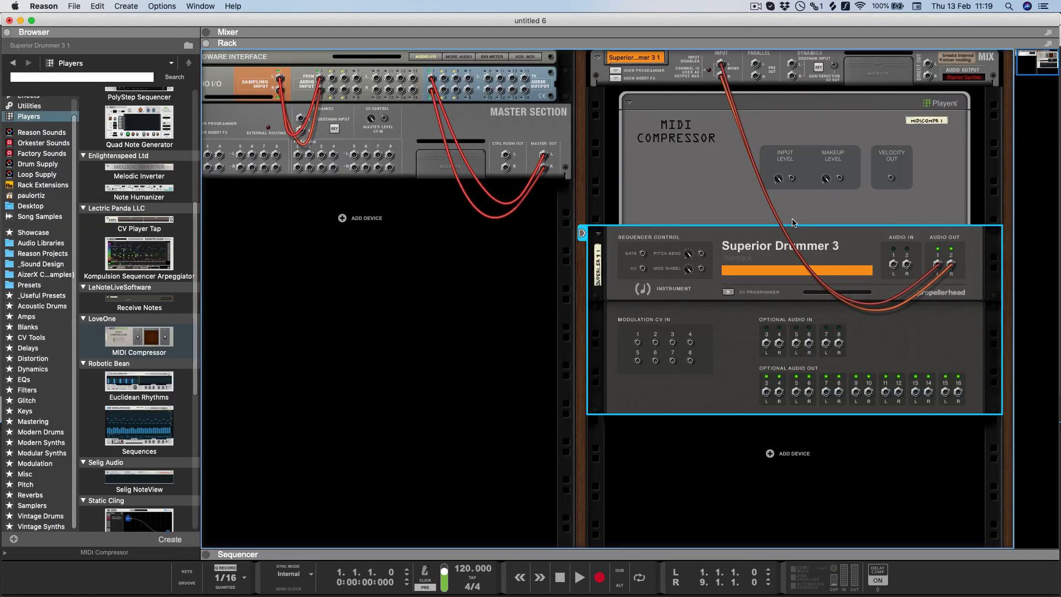
drag(938, 265, 966, 264)
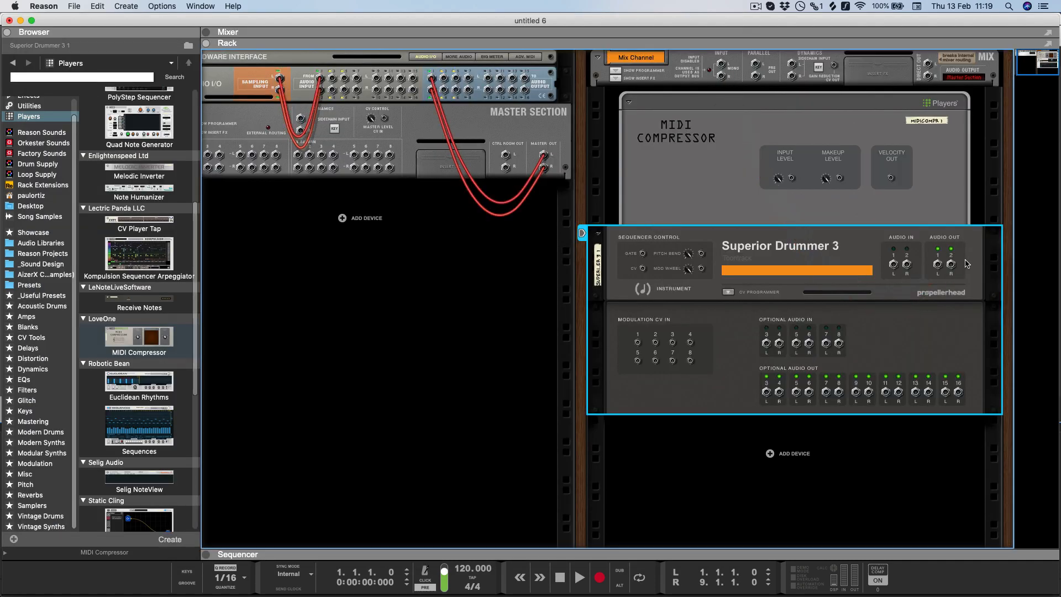
click(954, 62)
drag(597, 67, 603, 407)
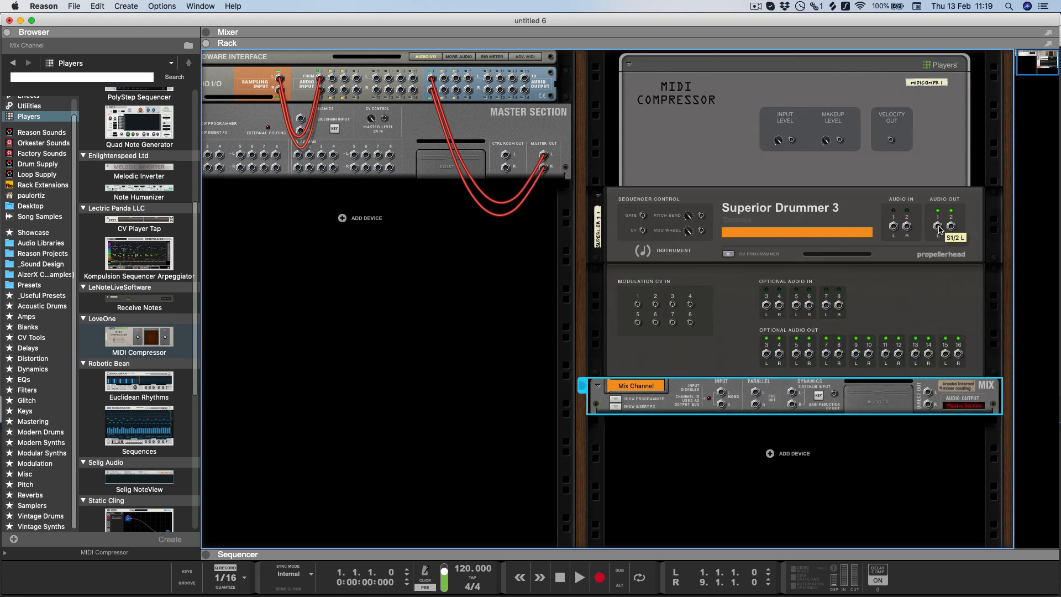
drag(940, 231, 722, 396)
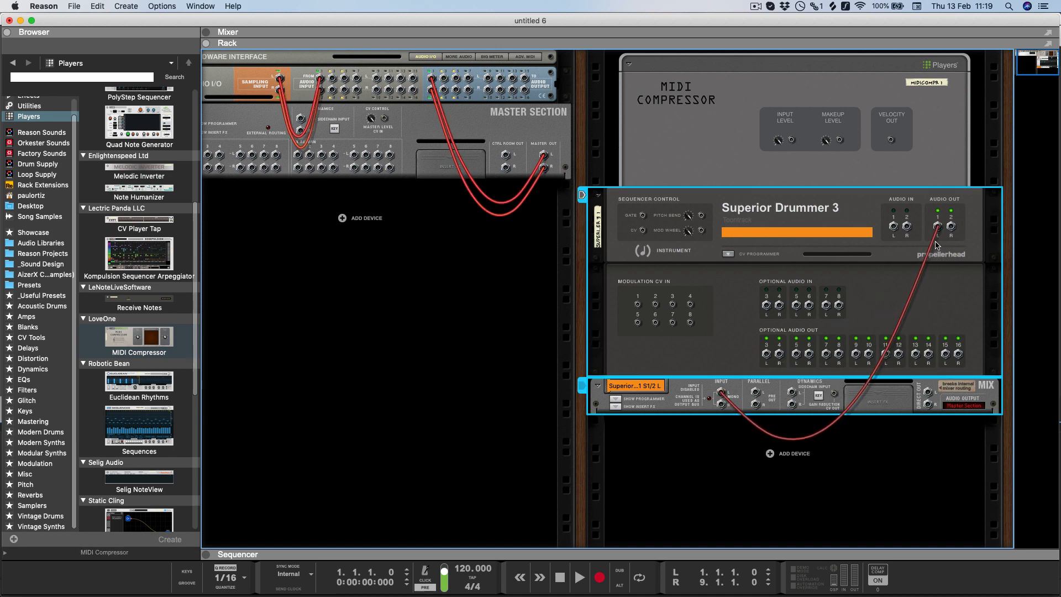
key(super+z)
drag(938, 231, 722, 393)
key(super+z)
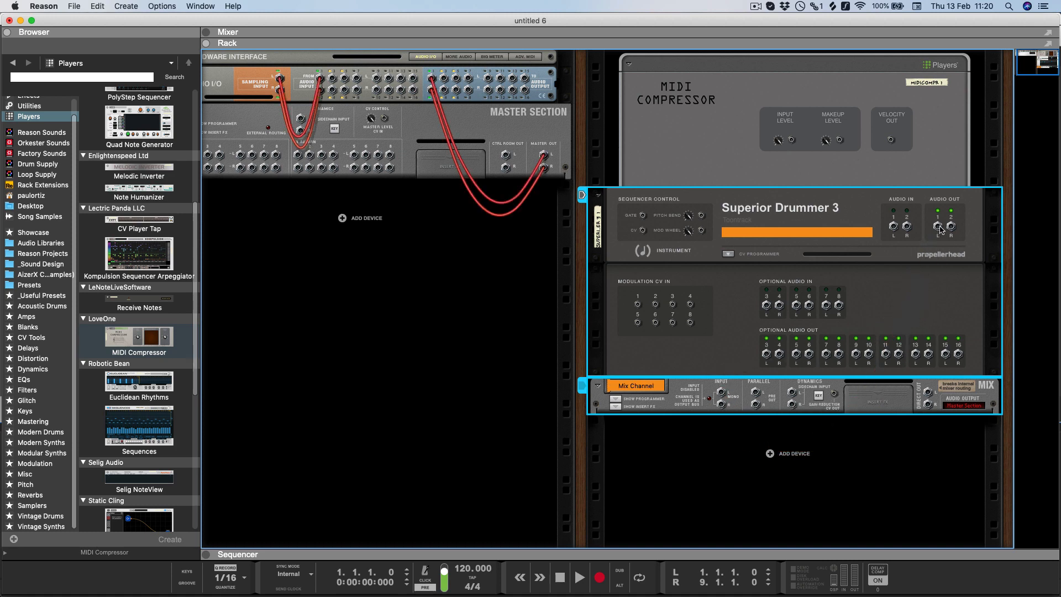
Cable Superior Drummer 3's audio output 1 to the Mix Channel's left input and add twelve more Mix Channels beneath it.
drag(939, 231, 721, 393)
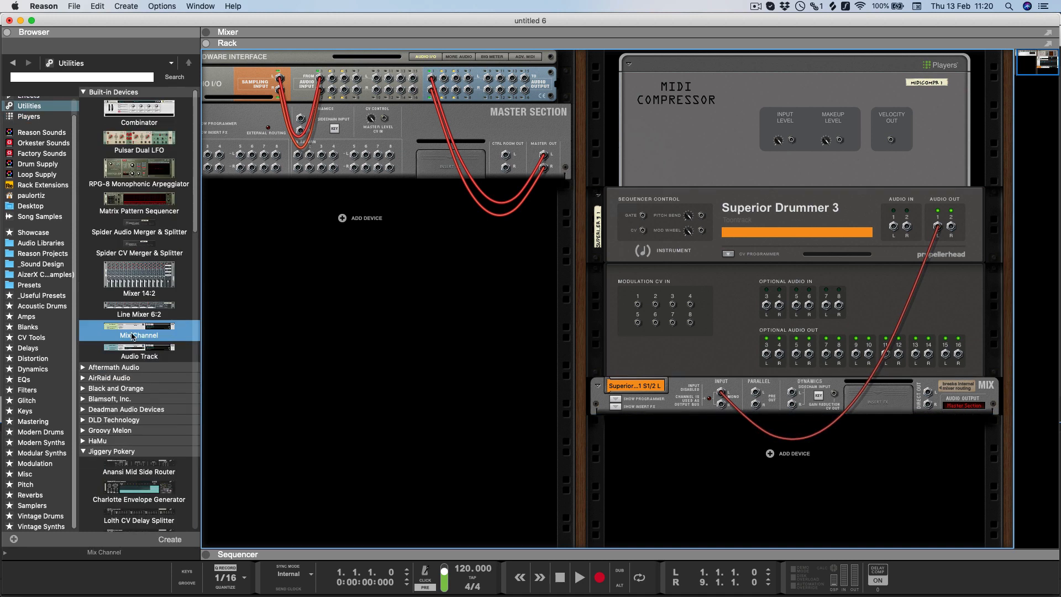
drag(135, 333, 776, 457)
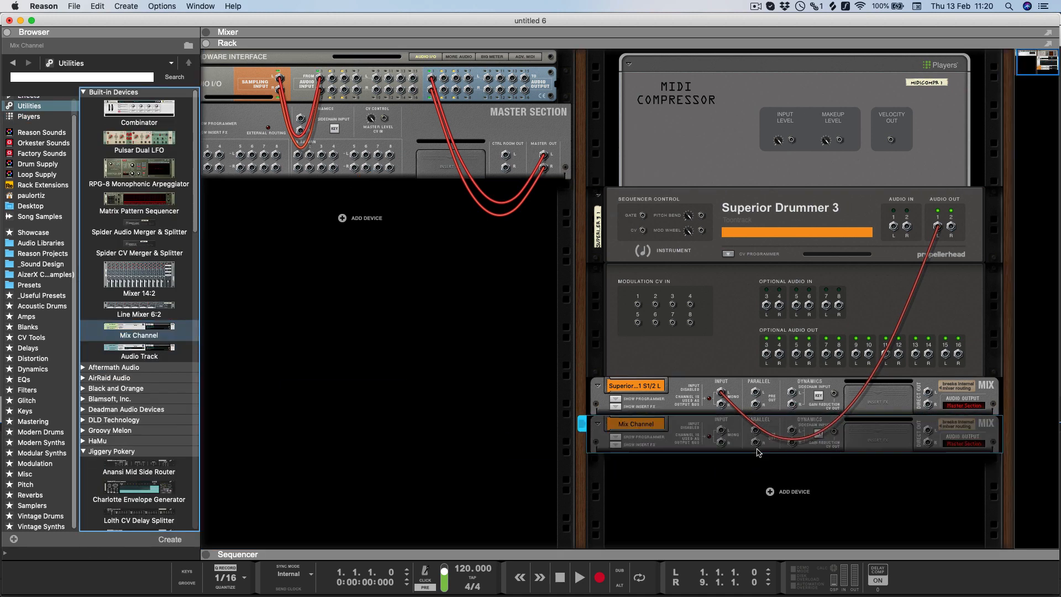
drag(142, 333, 750, 519)
drag(161, 327, 665, 482)
drag(138, 330, 763, 498)
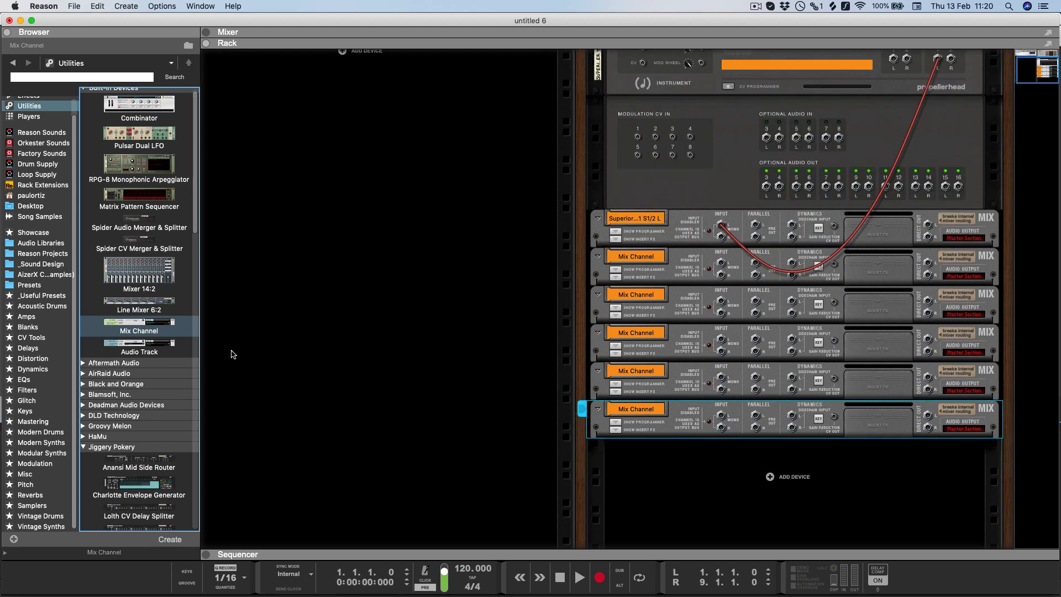
drag(150, 328, 659, 534)
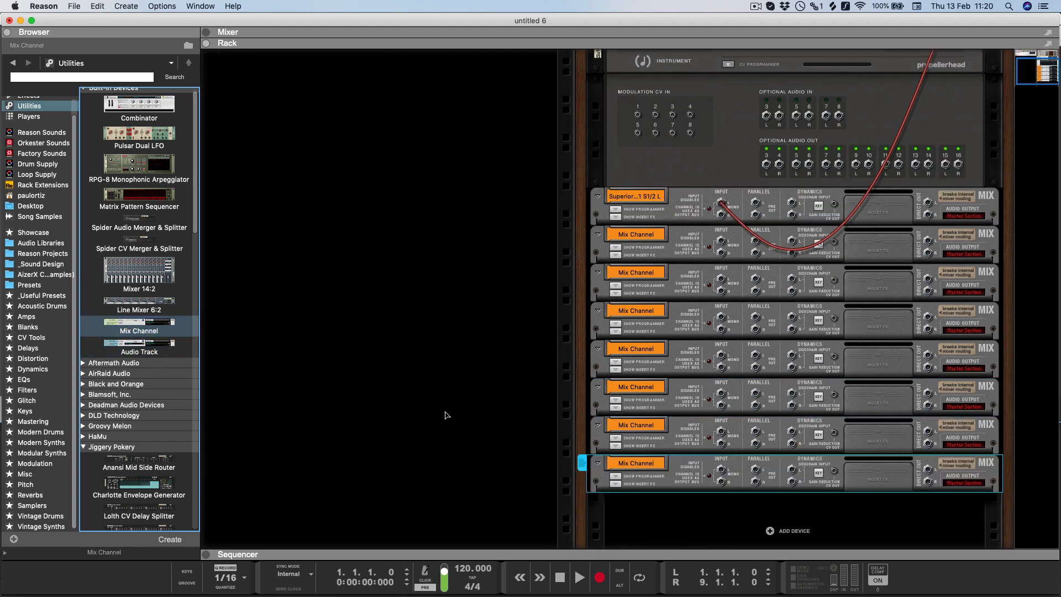
drag(149, 329, 661, 534)
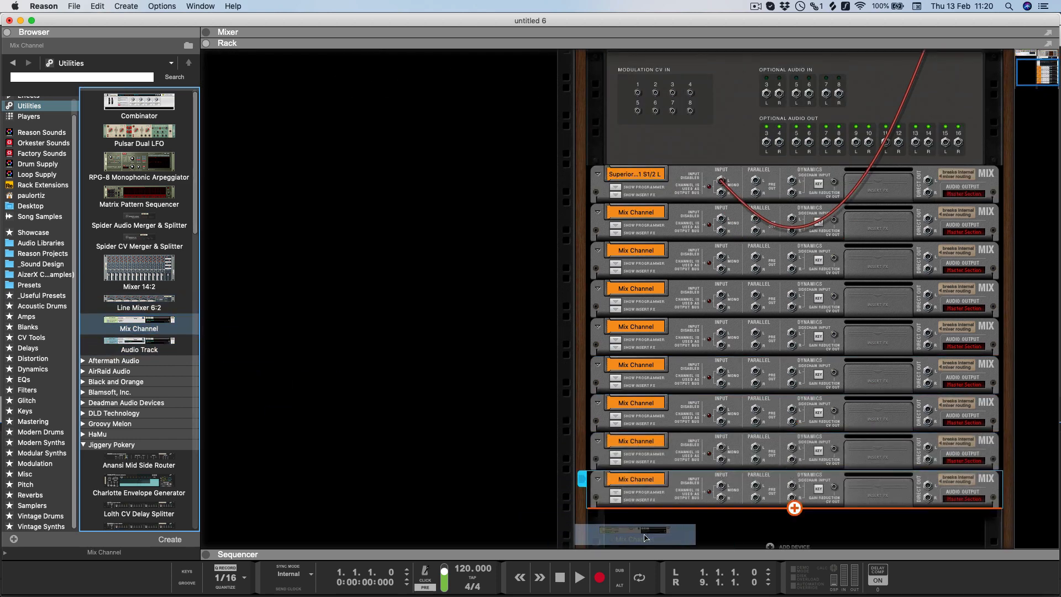
drag(151, 330, 609, 481)
drag(722, 527, 722, 527)
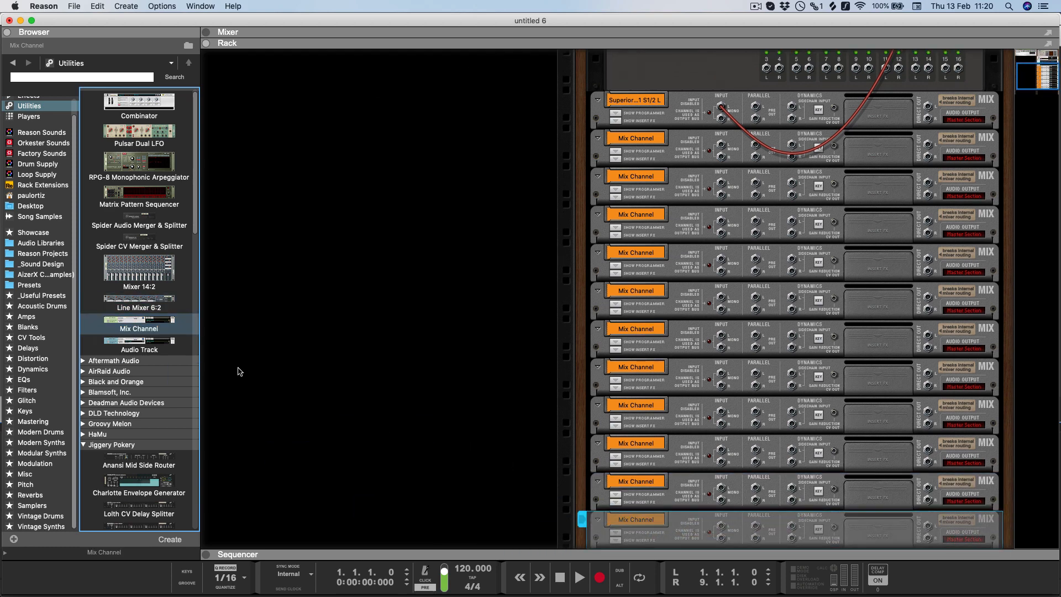
drag(138, 325, 677, 530)
Cable Superior Drummer 3's outputs 2 through 10 individually to the left inputs of the next nine Mix Channels.
scroll(927, 447, up, 15)
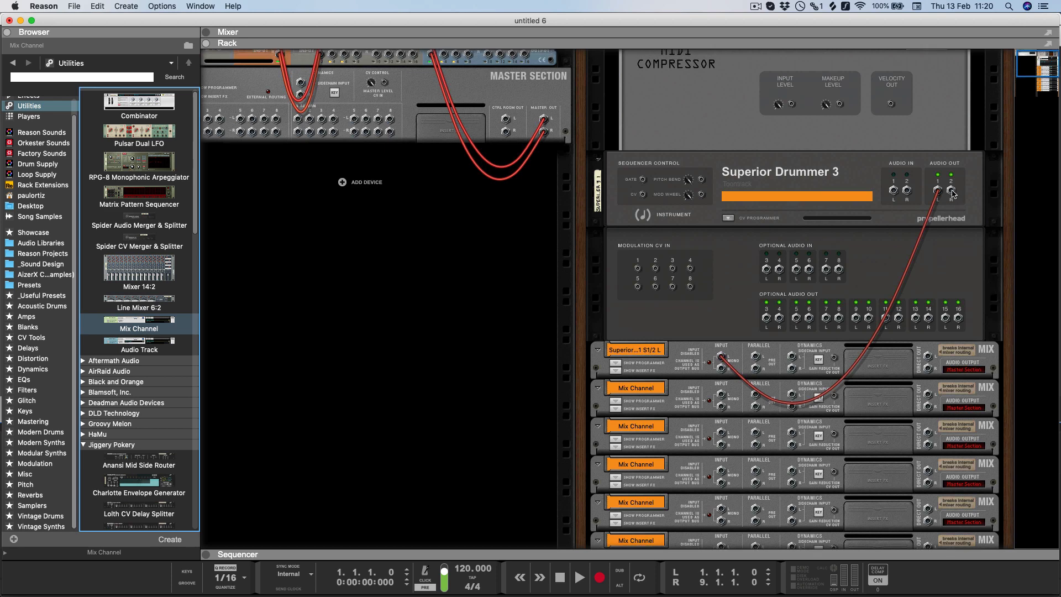
drag(952, 191, 722, 395)
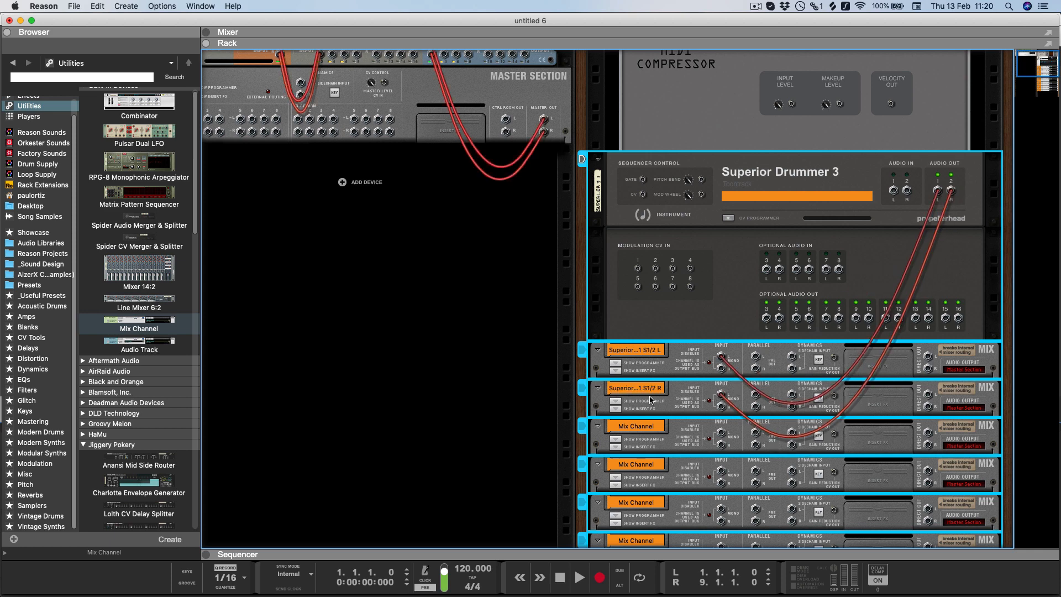
scroll(664, 401, down, 2)
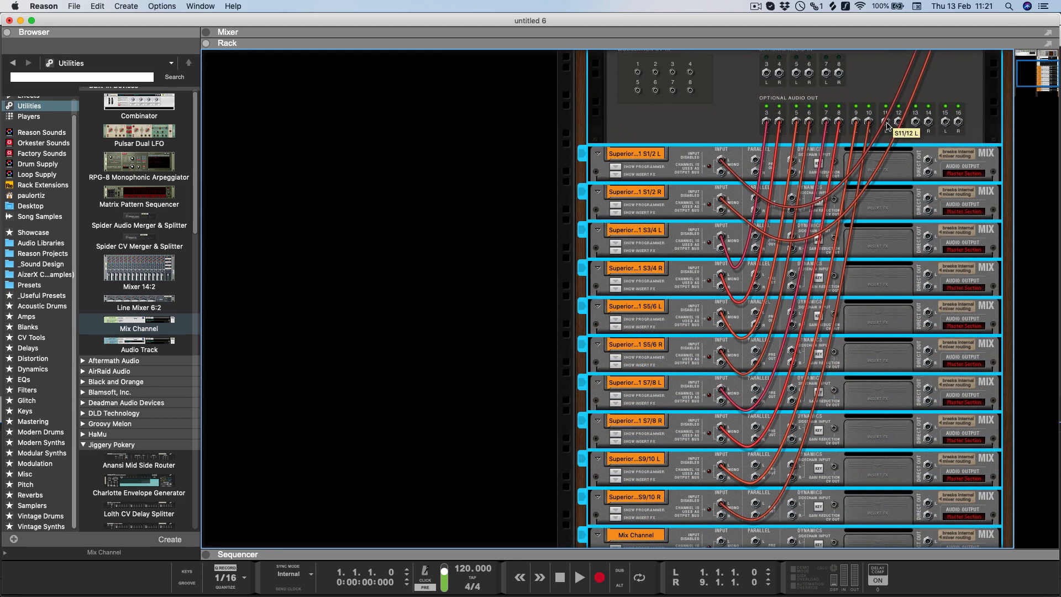
Cable output pairs 11/12, 13/14 and 15/16 in stereo to the last three Mix Channels.
drag(886, 122, 721, 496)
scroll(835, 427, up, 6)
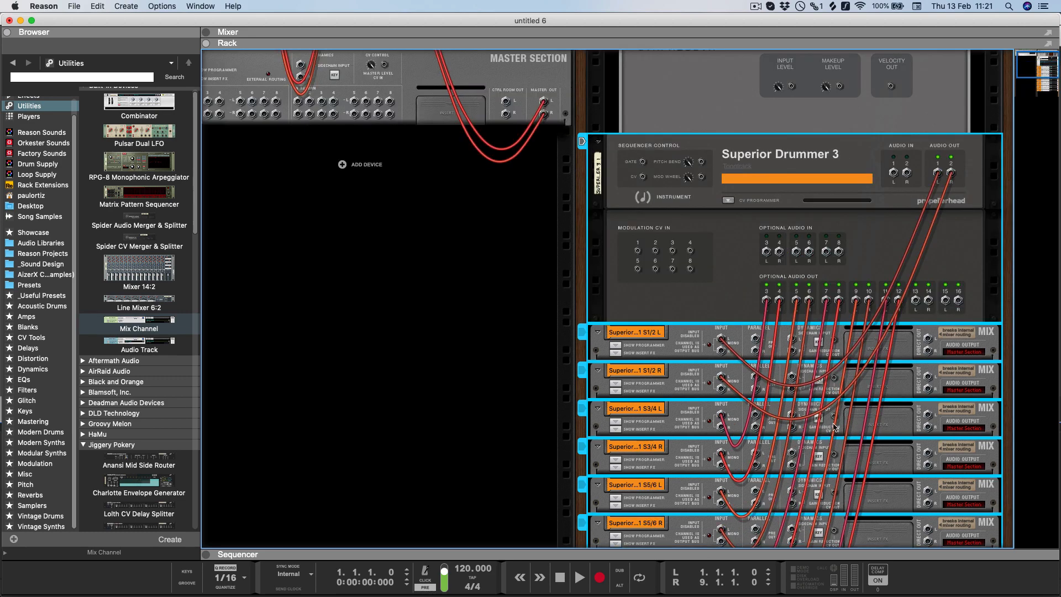
drag(915, 300, 793, 462)
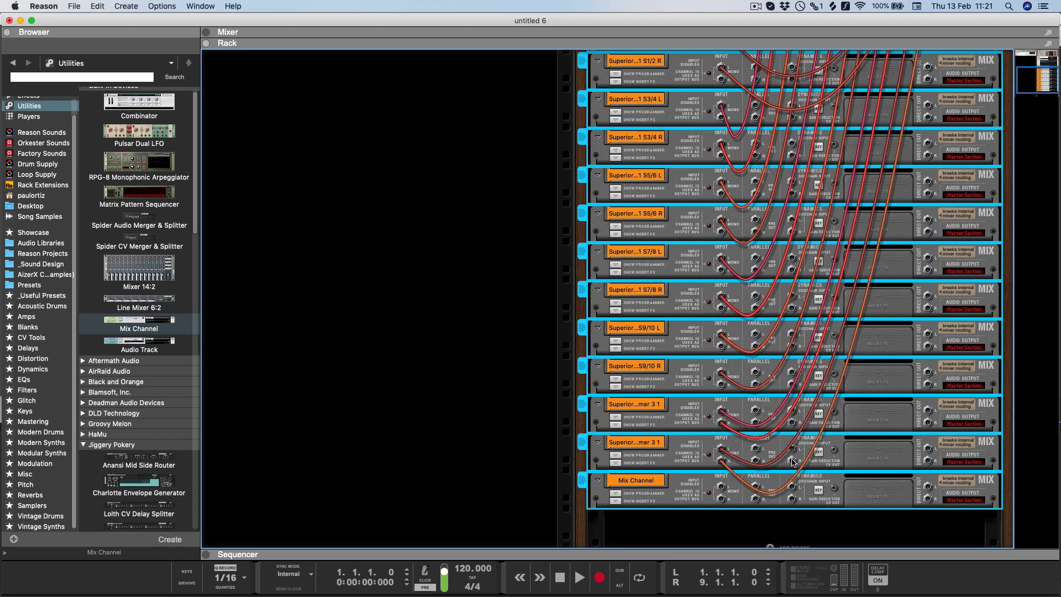
scroll(807, 460, up, 8)
scroll(907, 381, down, 10)
drag(945, 353, 723, 417)
scroll(746, 386, up, 6)
scroll(745, 389, down, 6)
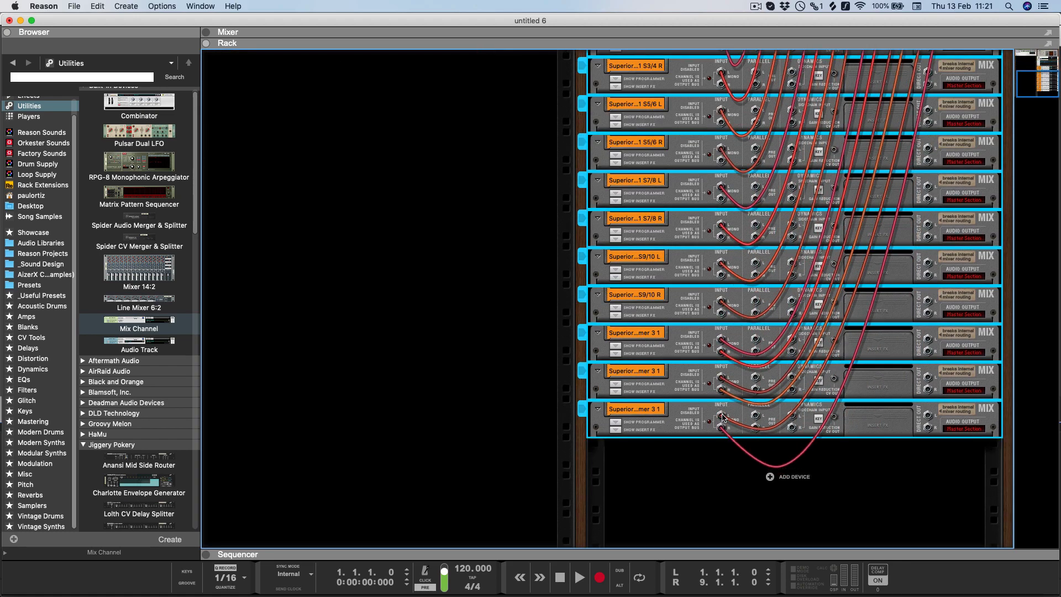
Show the mixer and rename the first two channels Kick In and Kick Out.
key(F5)
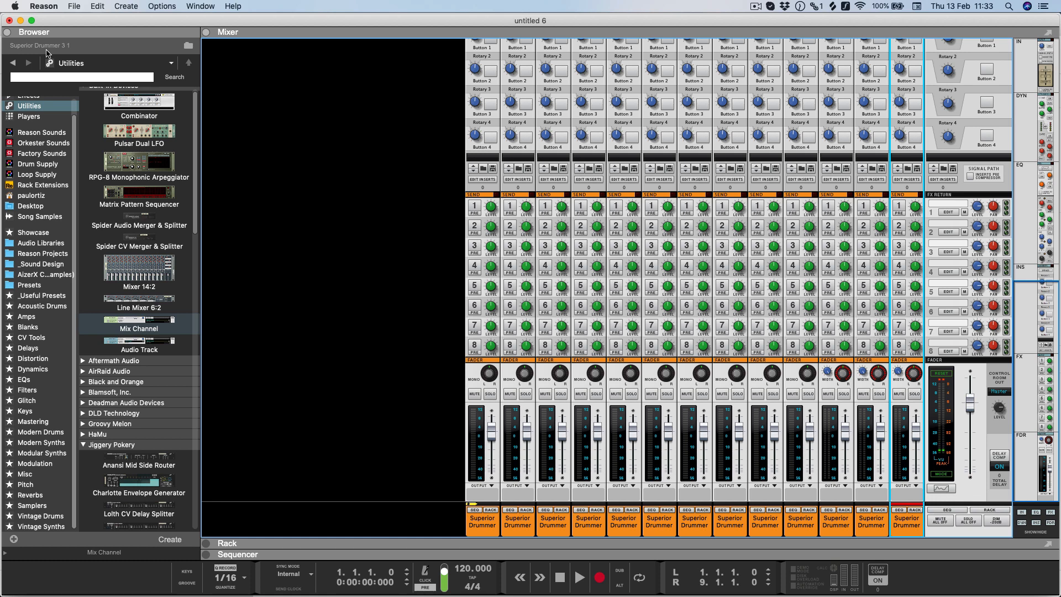
double_click(488, 526)
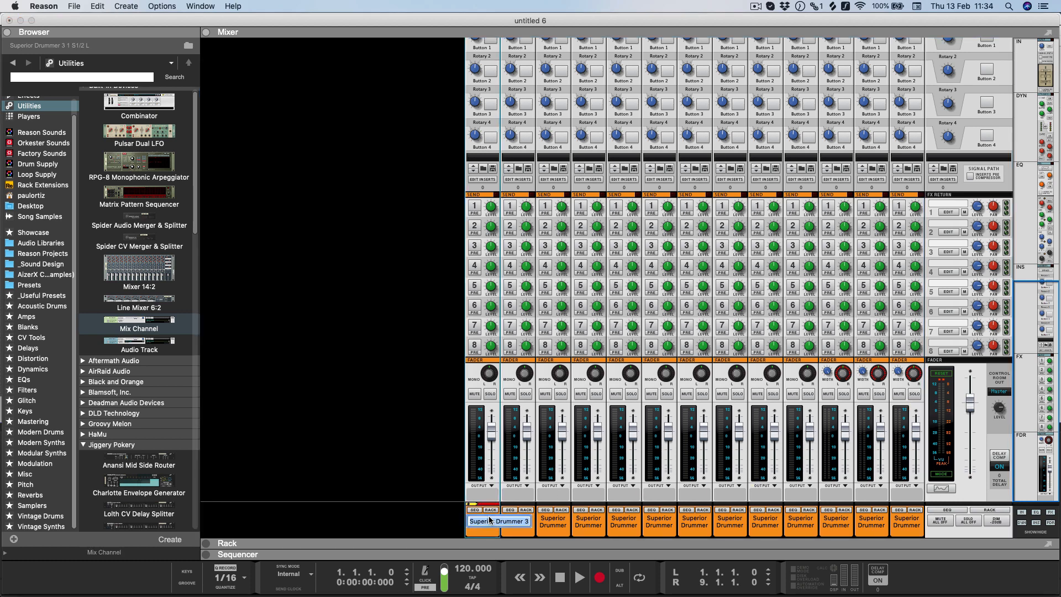
text(Kick In)
key(Return)
double_click(515, 520)
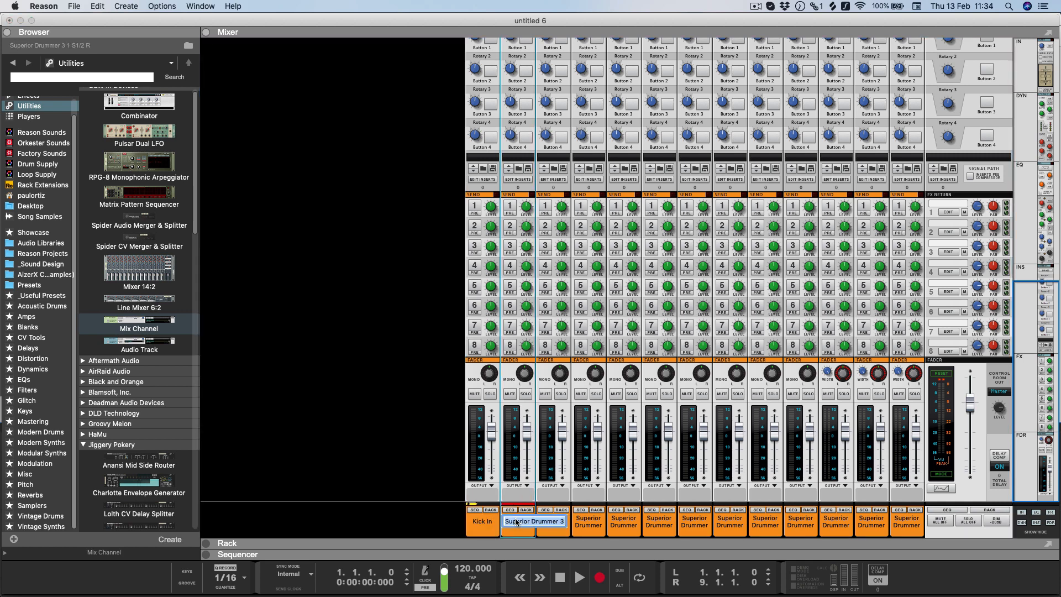
key(BackSpace)
text(Kick Out)
key(Return)
Rename the third and fourth mixer channels Snare Top and Snare Bottom.
double_click(572, 528)
text(S)
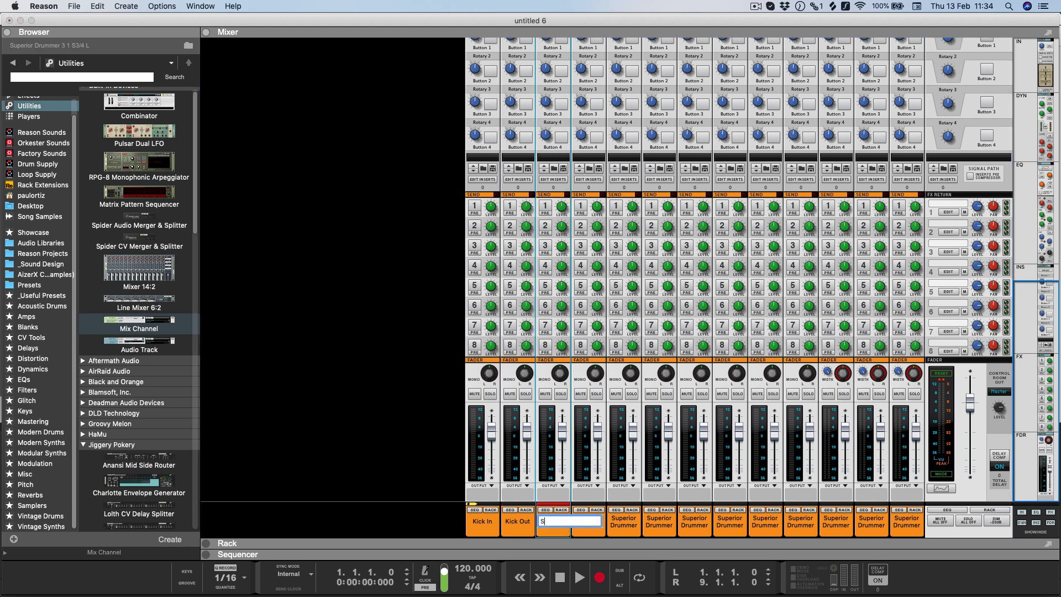
text(nare Top)
key(Tab)
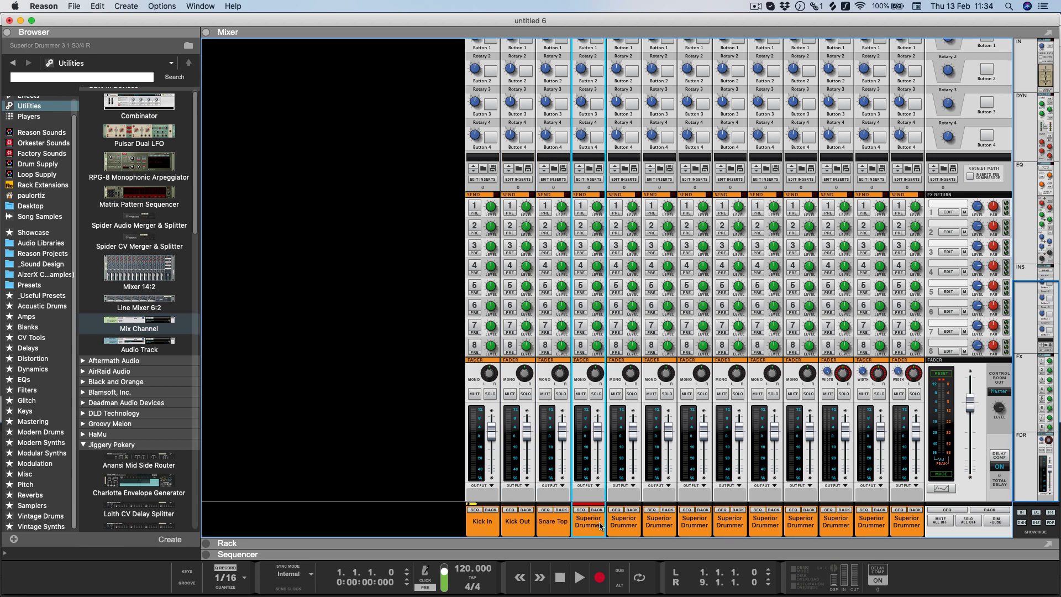
text(Sna)
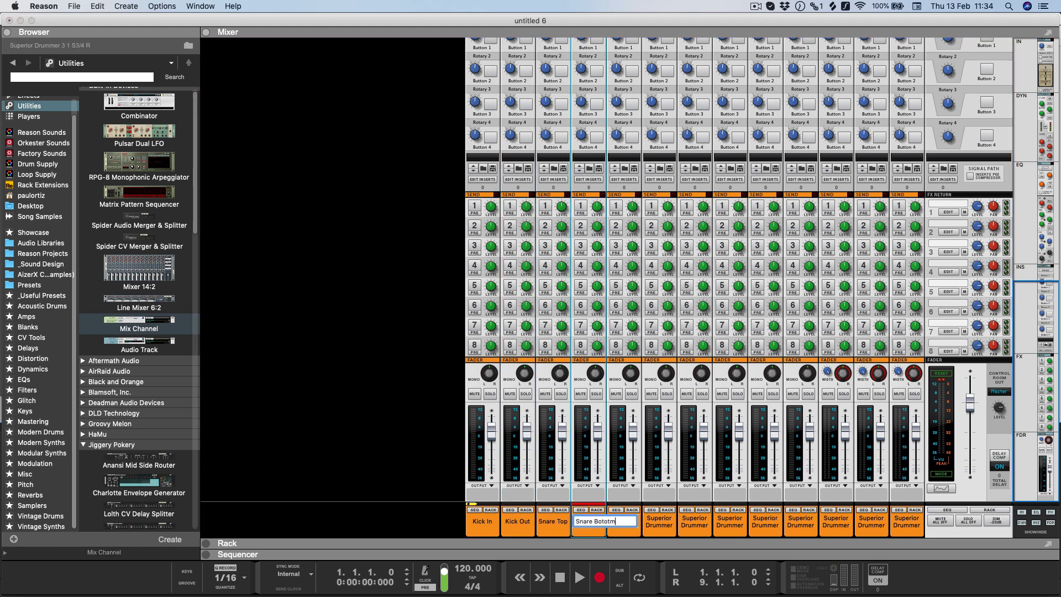
text(re Bototm)
Rename the remaining mixer channels in order as Hats, Tom 1 to Tom 5, OH, Room Close and Room Far.
double_click(905, 528)
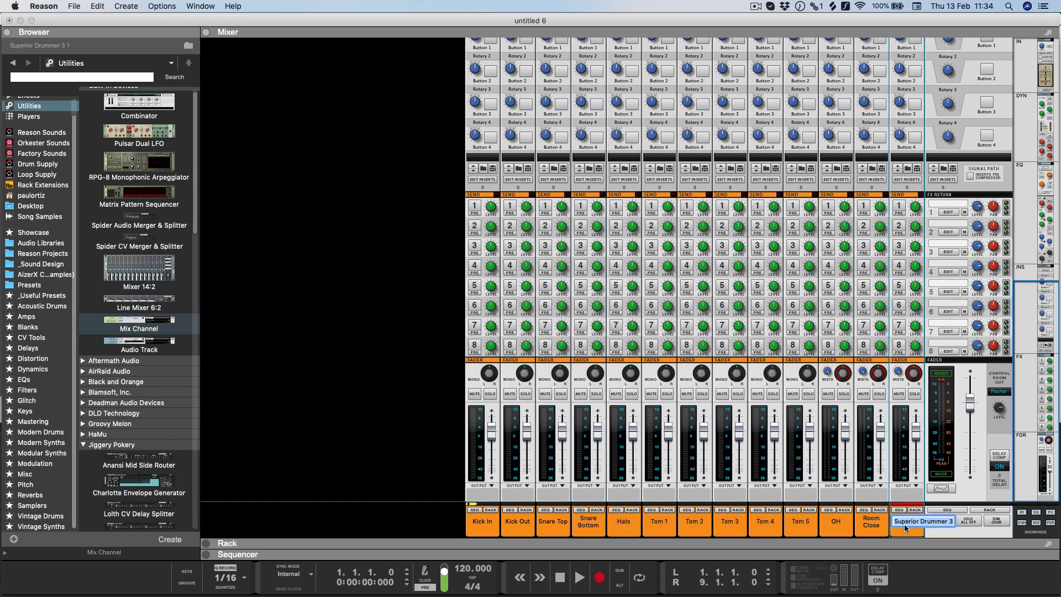
text(Room Far)
key(Return)
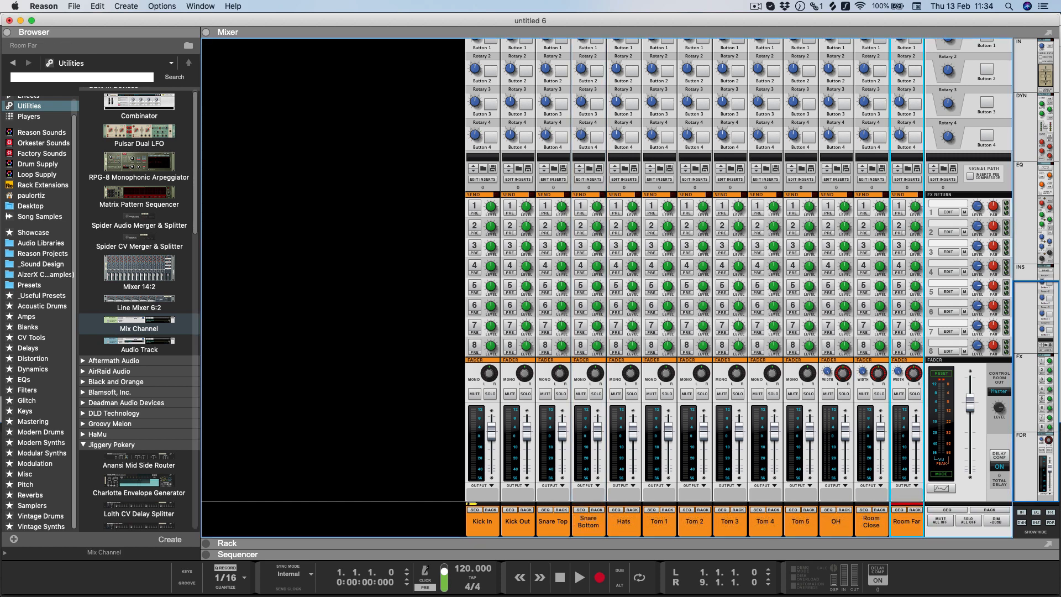
Rename the OH channel as Overheads.
double_click(839, 525)
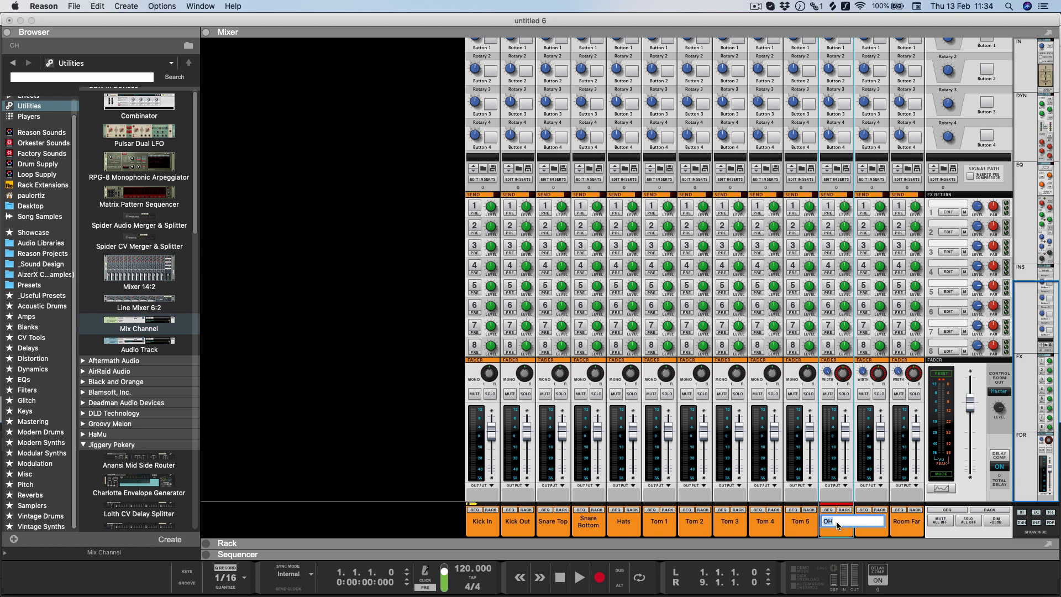
text(Overheads)
key(Return)
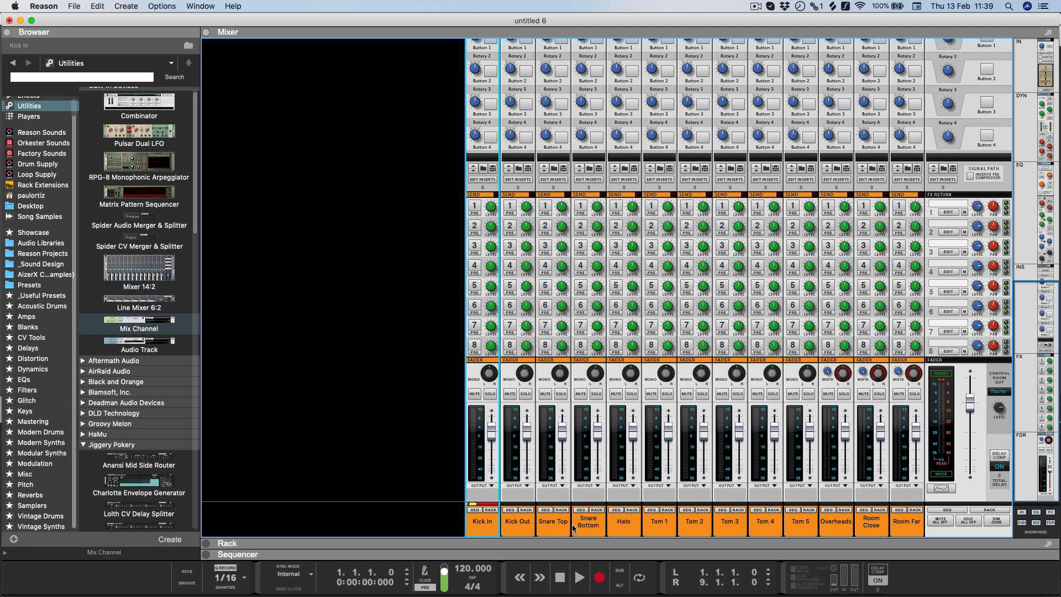
Route the Kick In and Kick Out channels to a new output bus and name it Kick GRP.
click(515, 525)
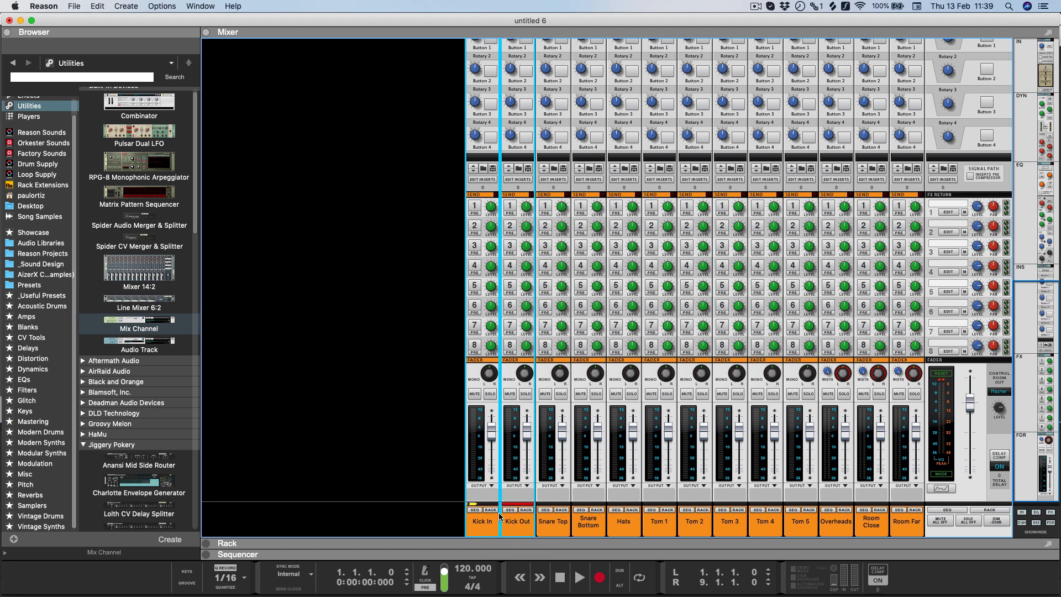
key(super+g)
click(908, 524)
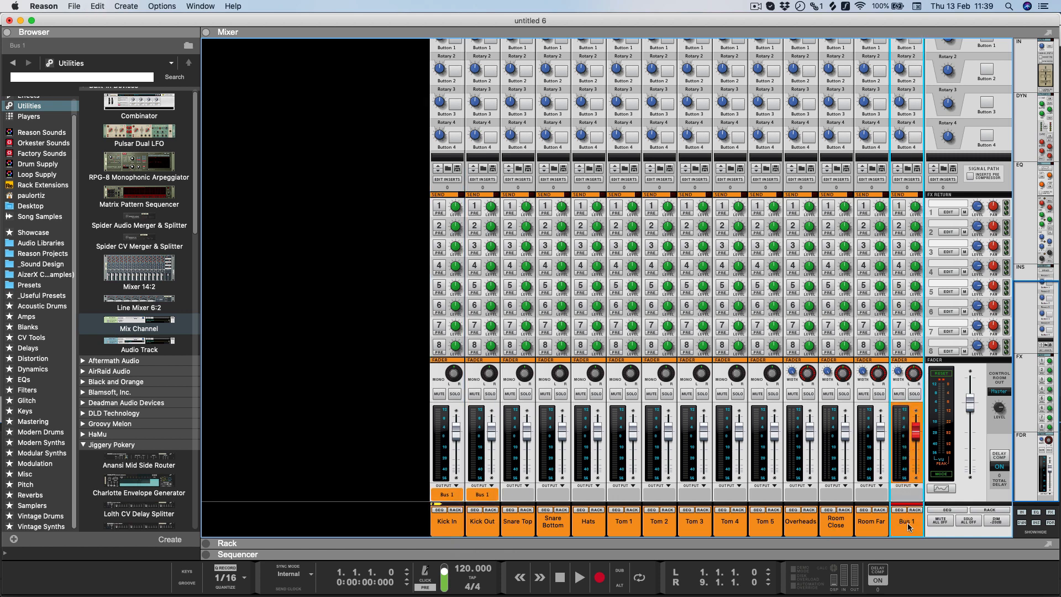
double_click(908, 525)
text(Kick GRP)
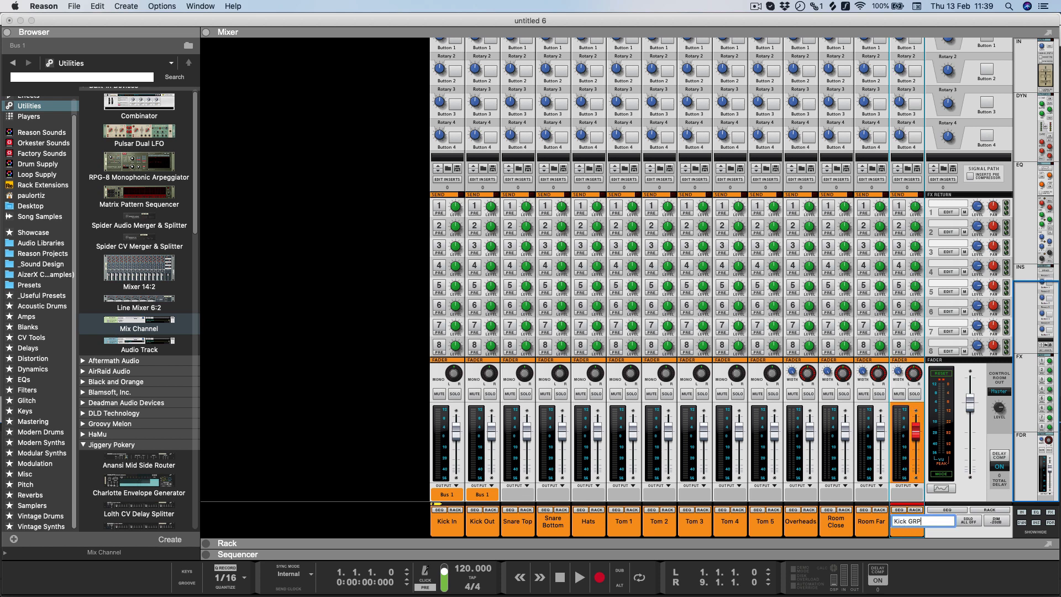
key(Return)
Route the Snare Top and Snare Bottom channels to a new output bus.
click(525, 528)
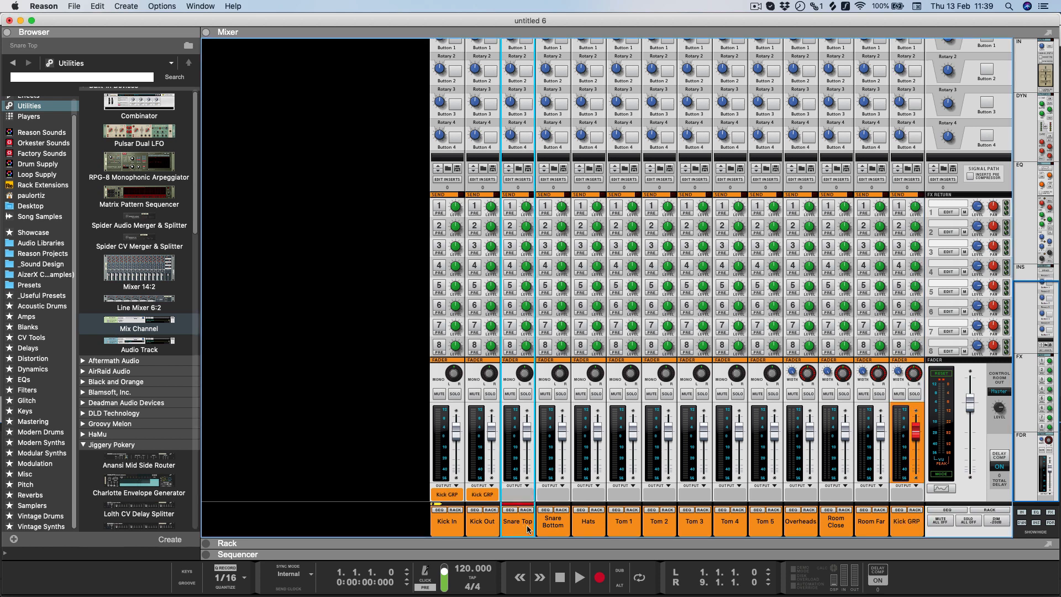
shift+click(556, 528)
key(super+g)
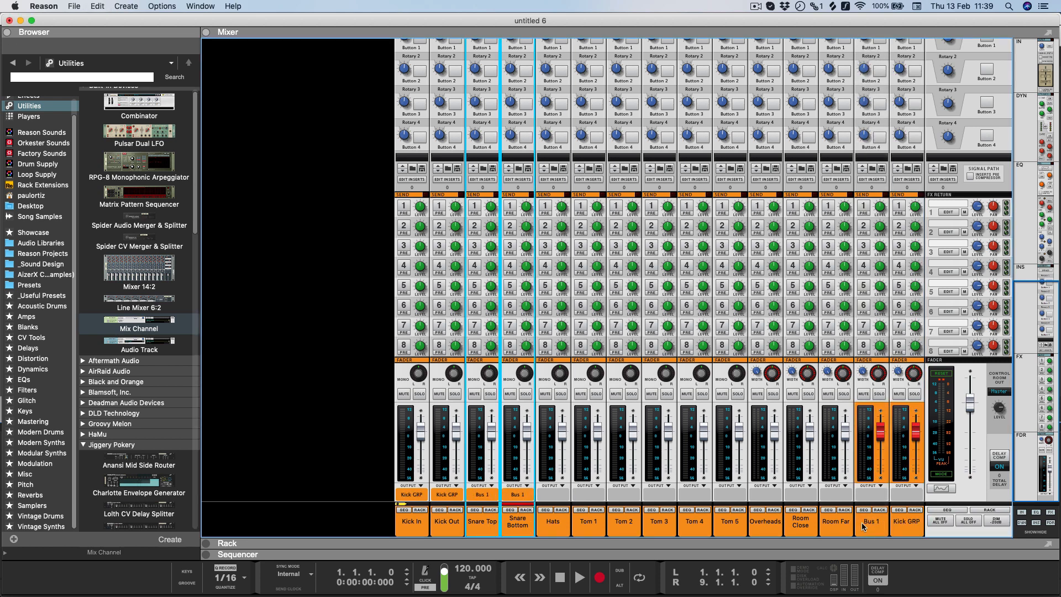
Rename the snare bus channel in the mixer as Snare GRP.
double_click(867, 525)
text(S)
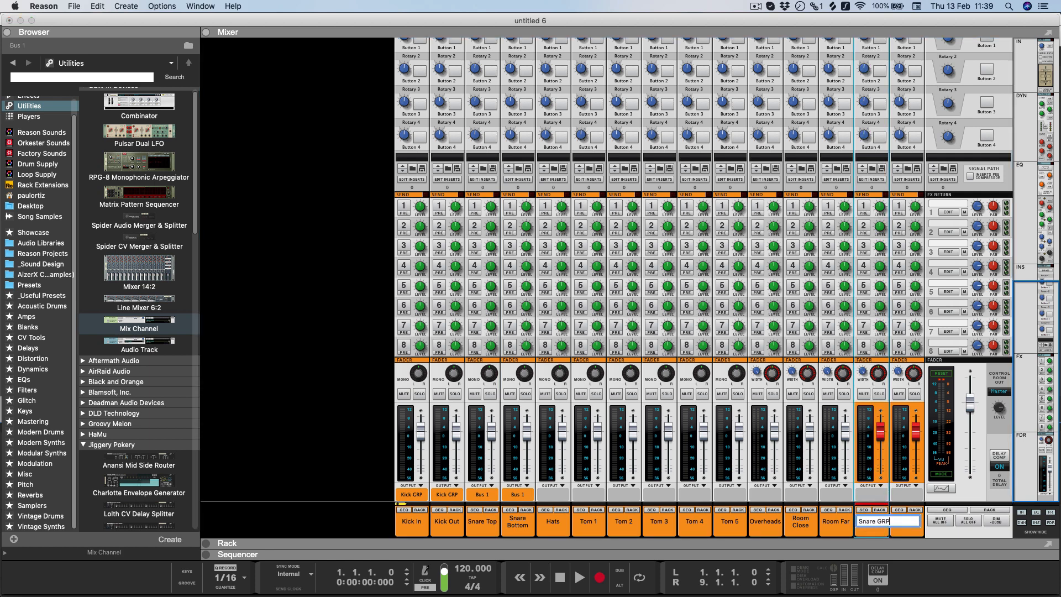
text(nare GRP)
key(Return)
Route the Tom 1 to Tom 5 channels to a new output bus and name it Toms GRP.
click(604, 526)
shift+click(727, 525)
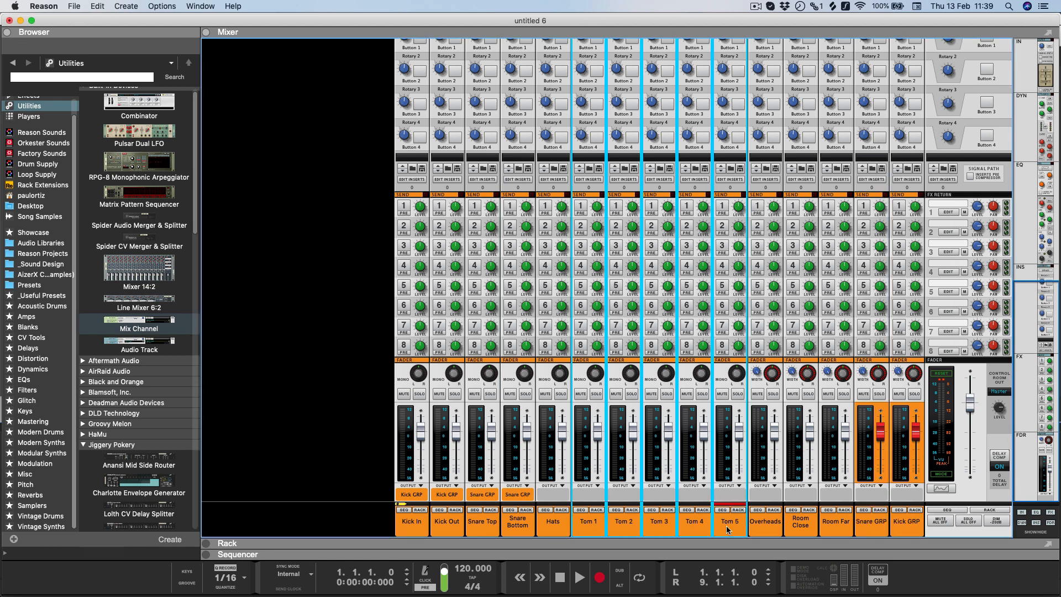
key(super+g)
double_click(842, 522)
text(To)
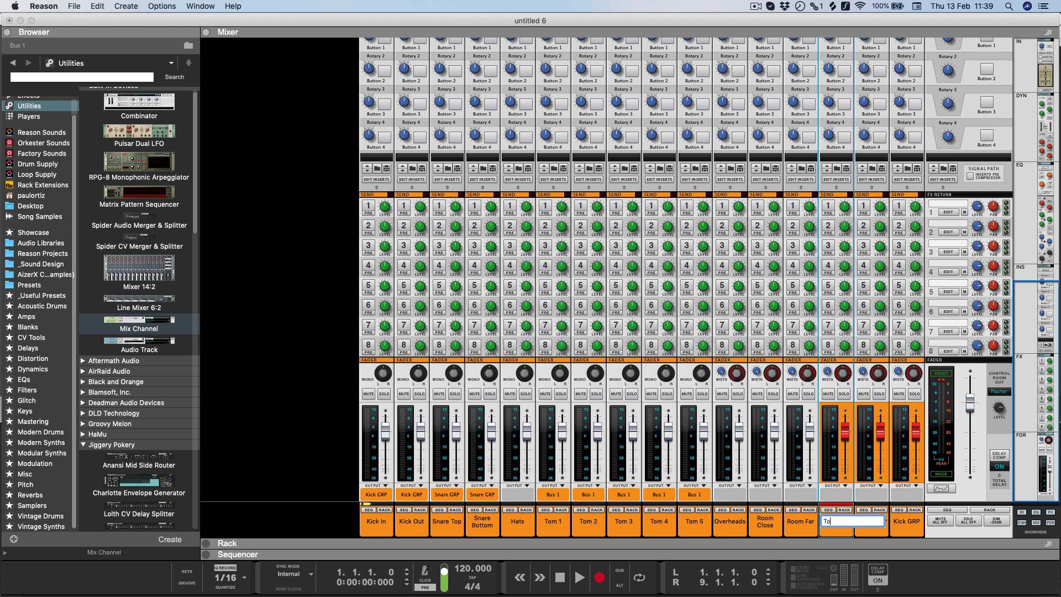
text(ms GRP)
key(Return)
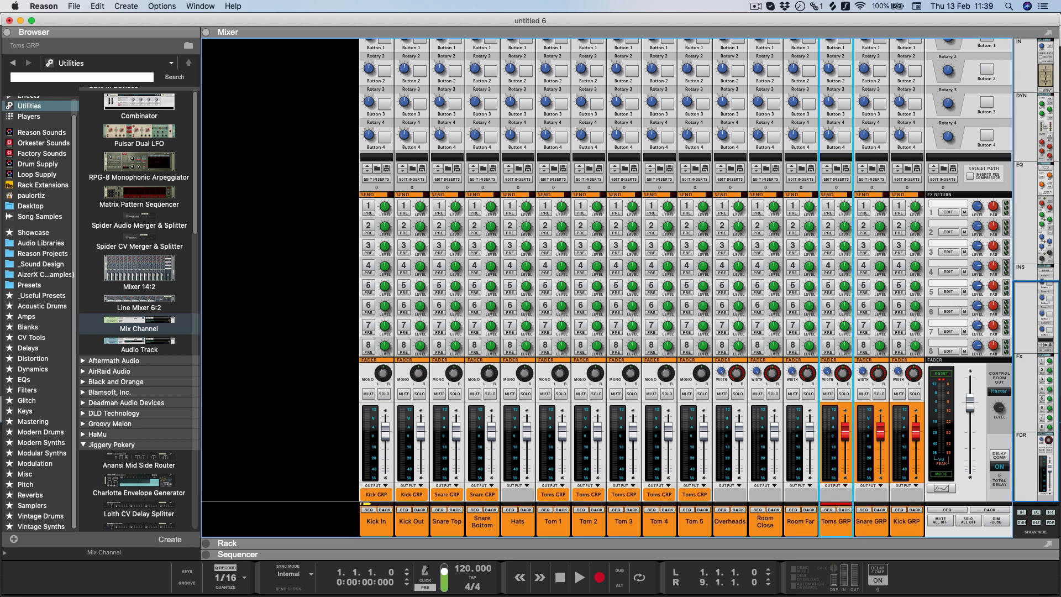
Route Hats, Overheads, Room Close, Room Far and the Toms, Snare and Kick GRP channels to a new output bus named Drums GRP.
click(518, 527)
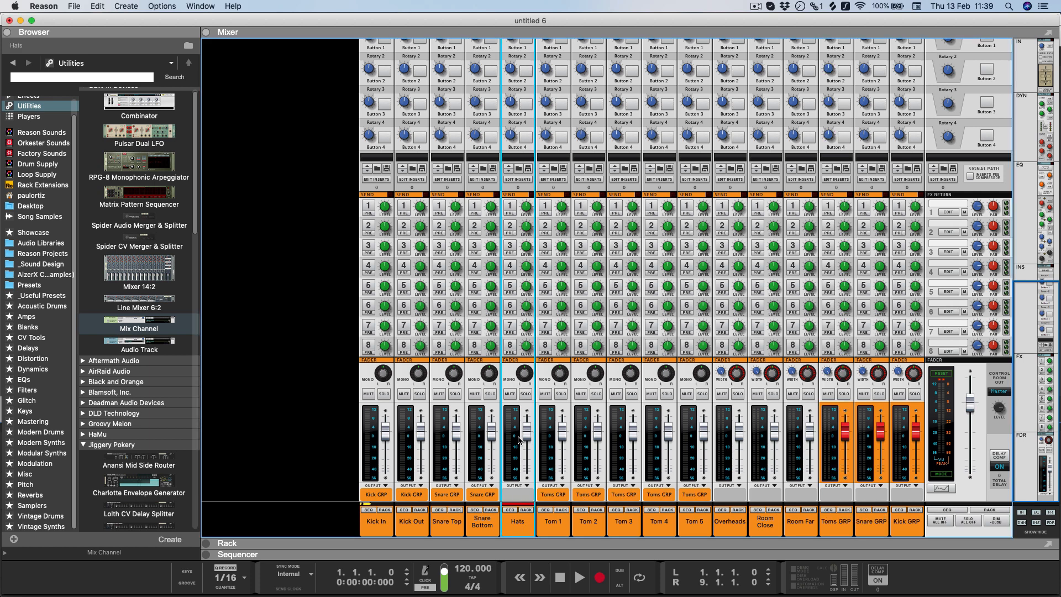
shift+click(726, 523)
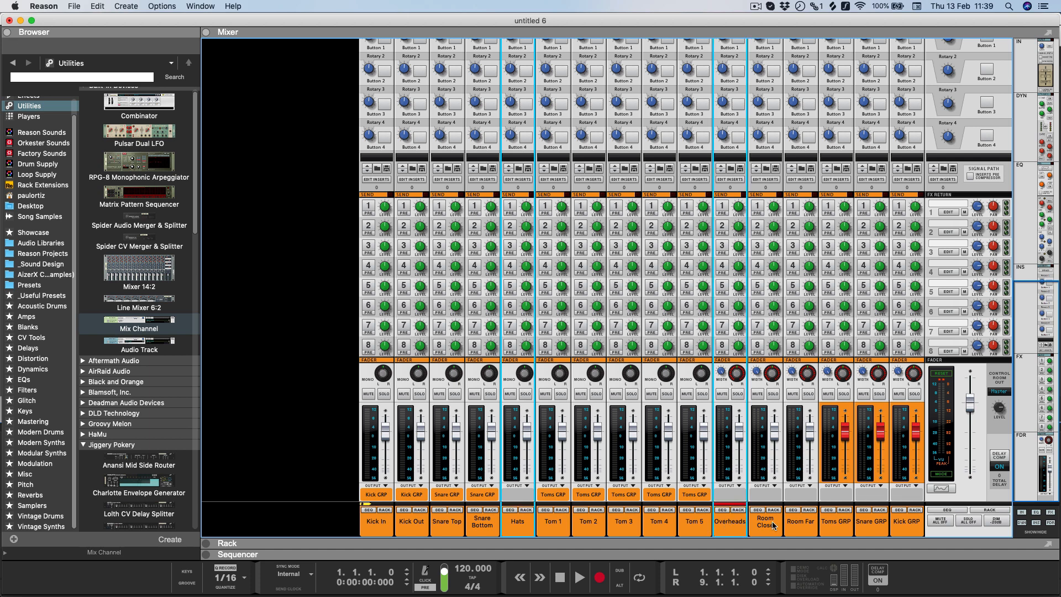
shift+click(774, 527)
shift+click(809, 529)
shift+click(832, 529)
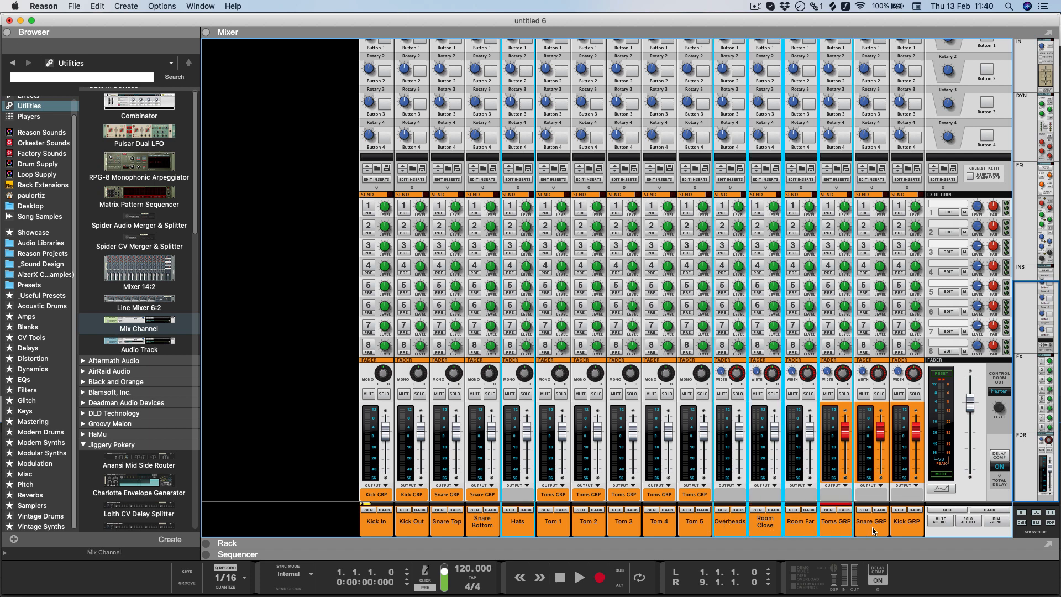
shift+click(871, 529)
shift+click(909, 529)
key(super+g)
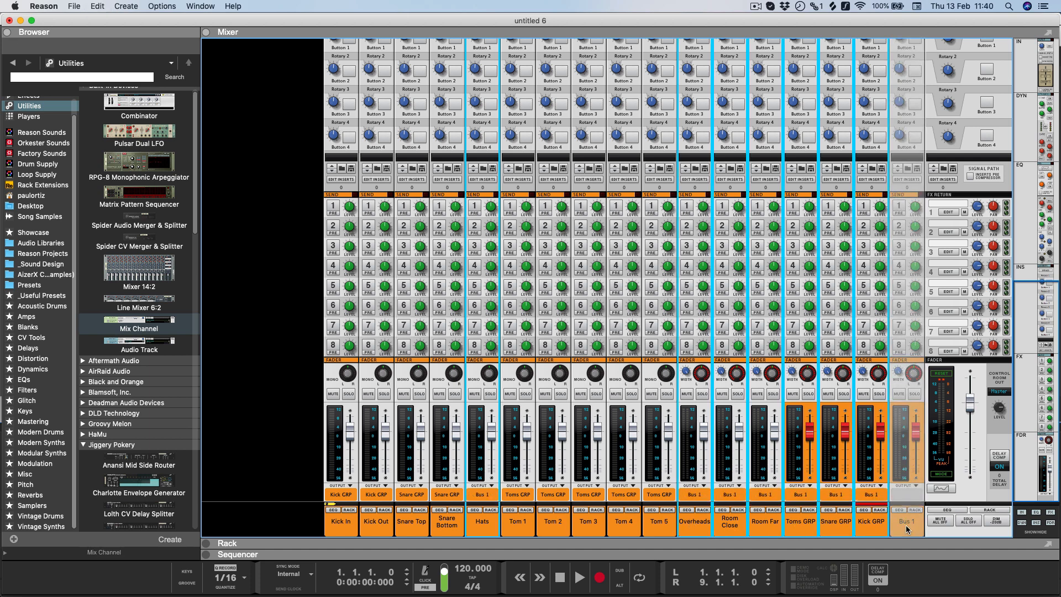
double_click(907, 524)
text(Drums)
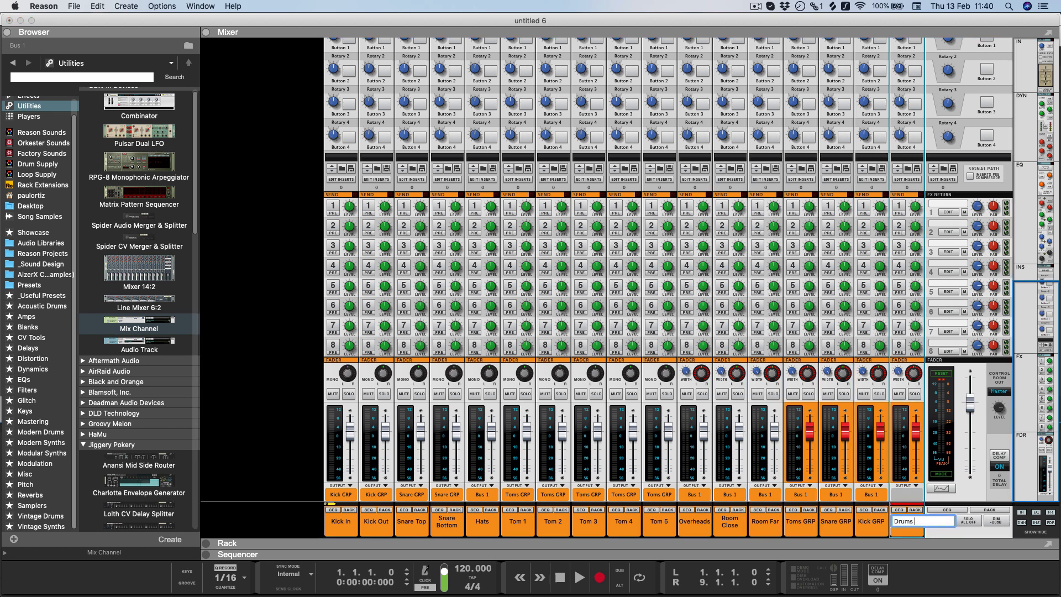
text( GRP)
key(Return)
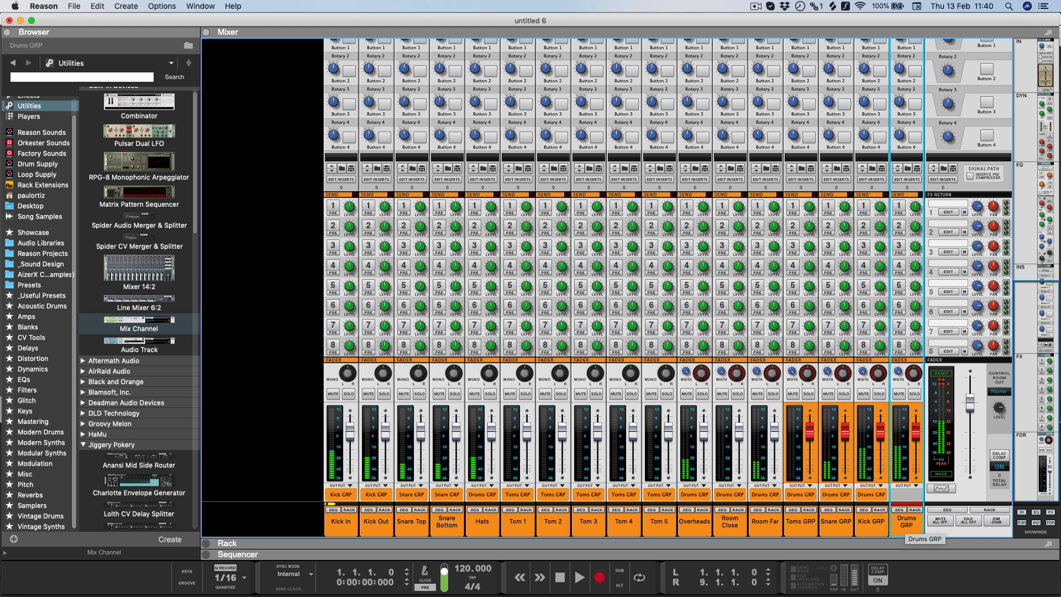
Audition the Snare GRP, Kick GRP and Toms GRP buses by soloing them one after another.
click(845, 394)
click(844, 393)
click(879, 394)
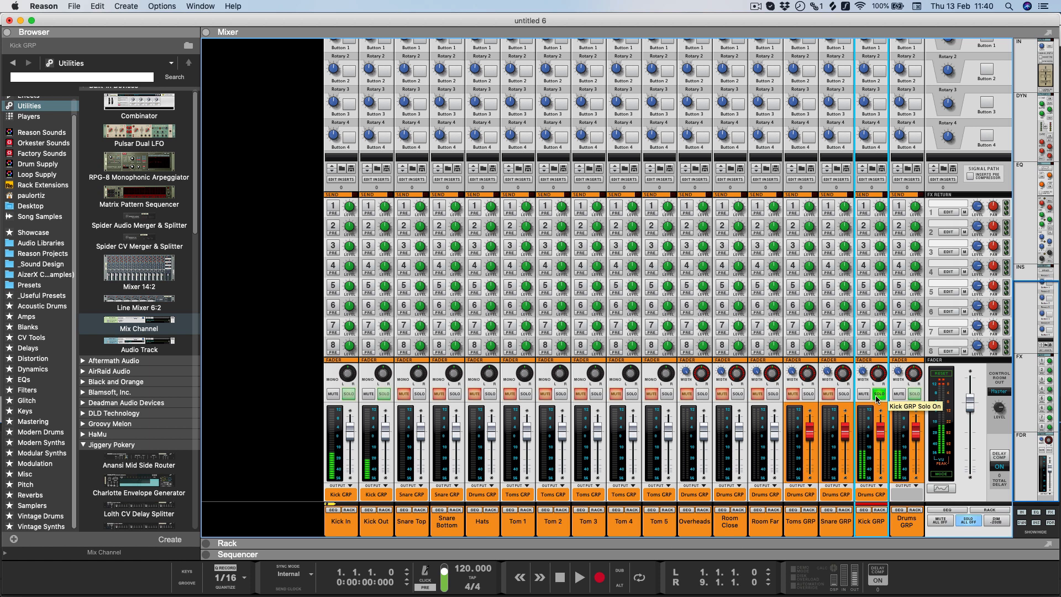
click(879, 393)
click(807, 394)
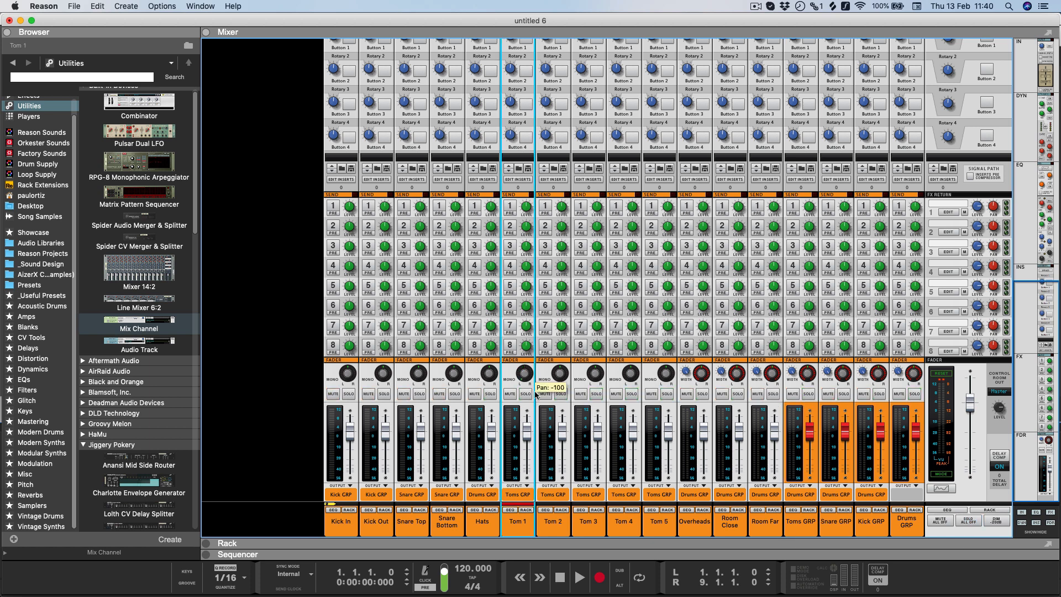
Pan the Tom 5 channel to the right, Tom 4 to 44 and Tom 2 to the left.
click(670, 375)
drag(631, 374, 646, 345)
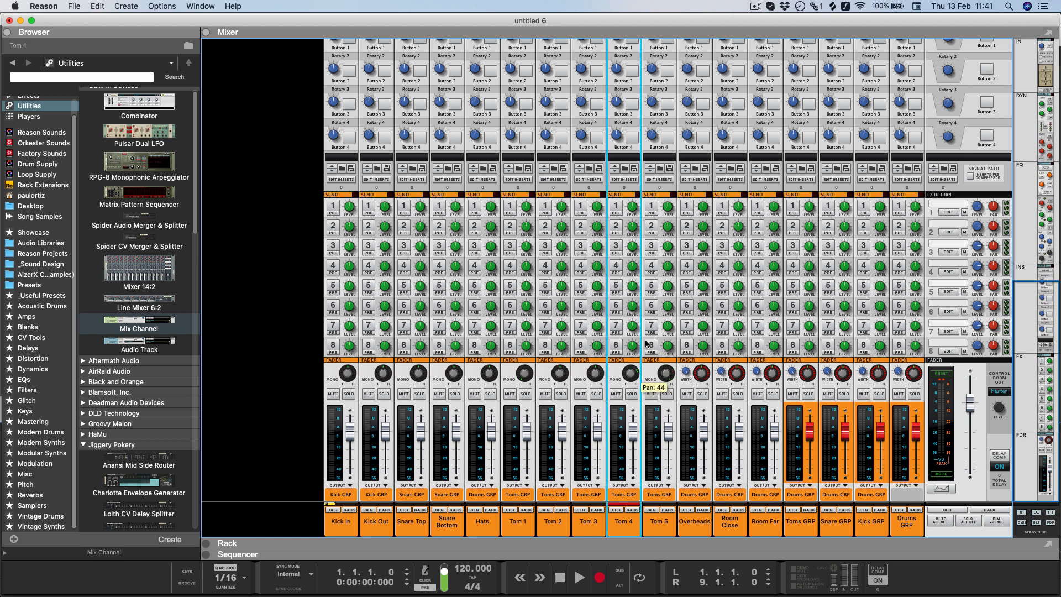
drag(560, 374, 558, 409)
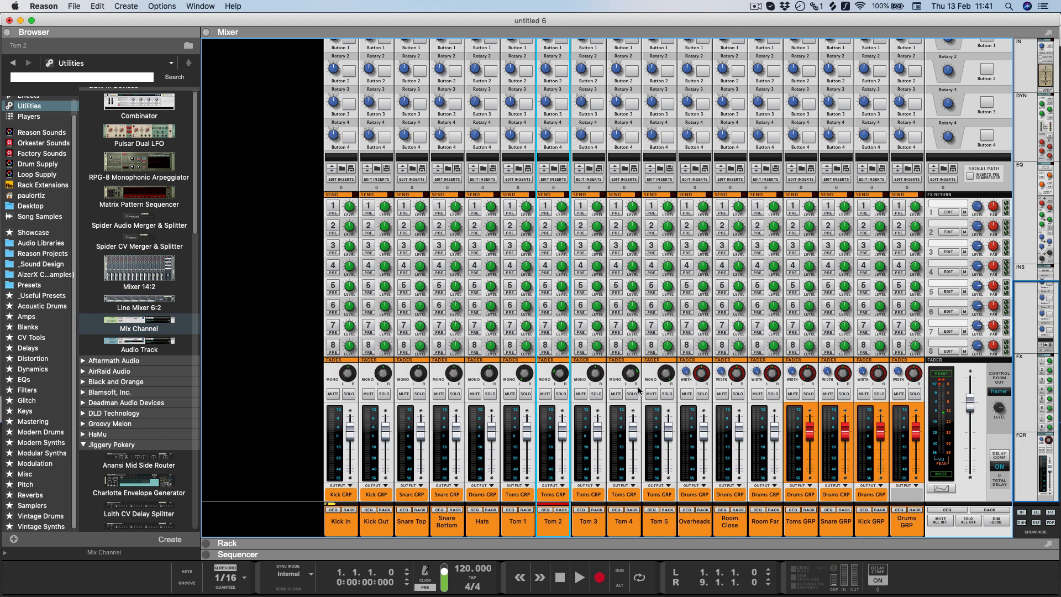
Reduce the stereo width of the Toms GRP channel.
click(796, 374)
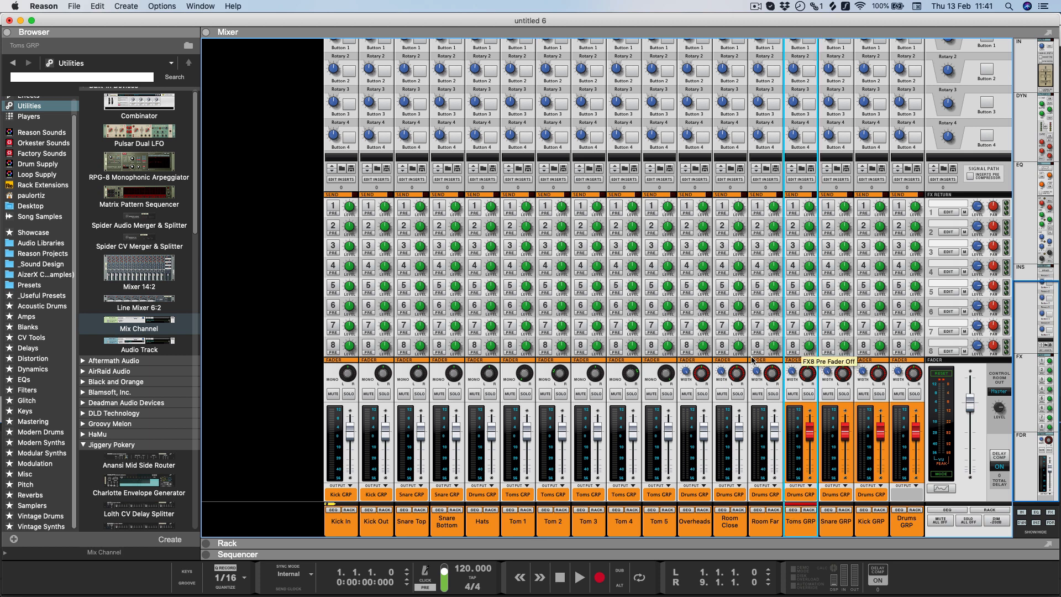
drag(794, 374, 802, 422)
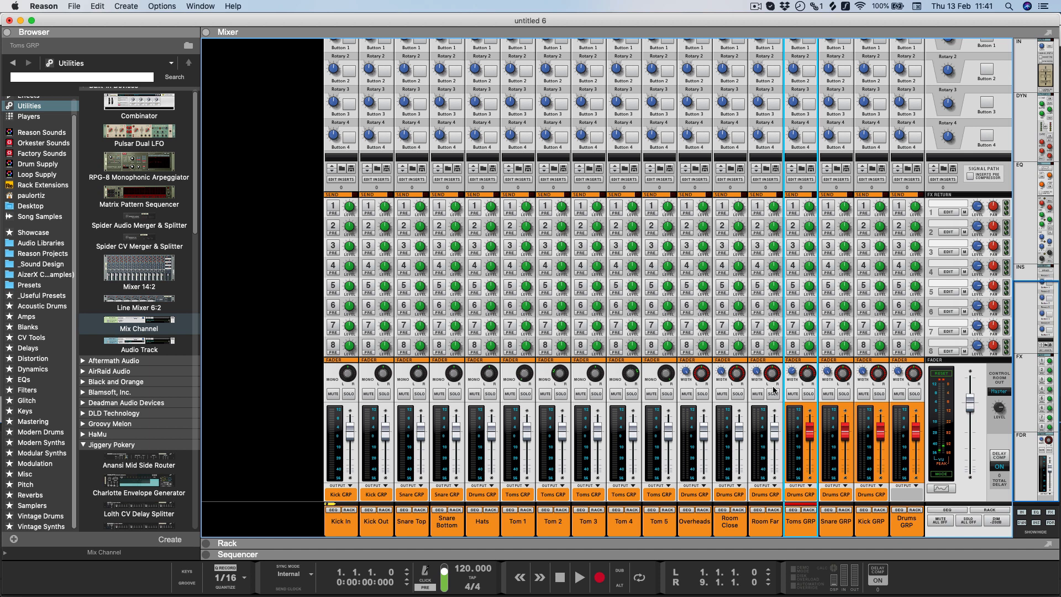
mouse_move(796, 374)
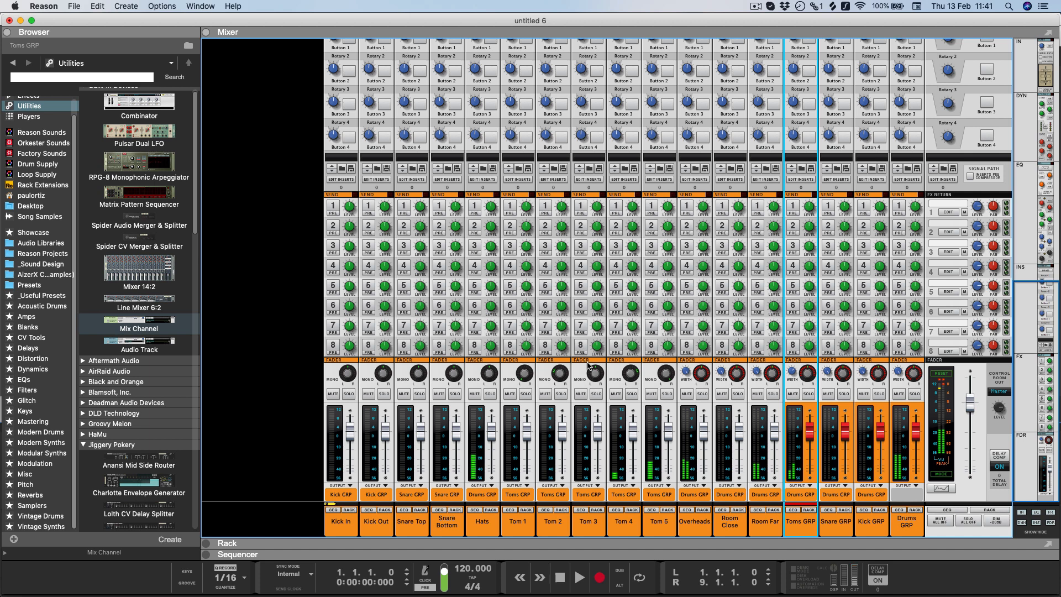
Pan the Hats channel to the left and lower its fader slightly.
drag(490, 374, 492, 420)
drag(491, 431, 492, 444)
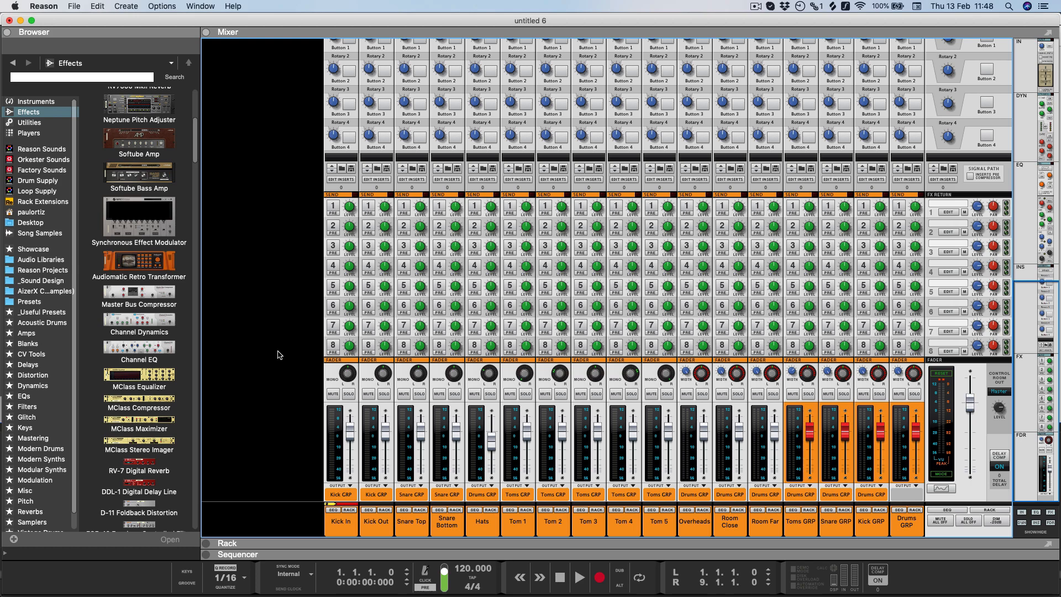
Set the Kick In channel's signal path to Insert Pre with the dynamics placed post EQ.
scroll(278, 356, up, 10)
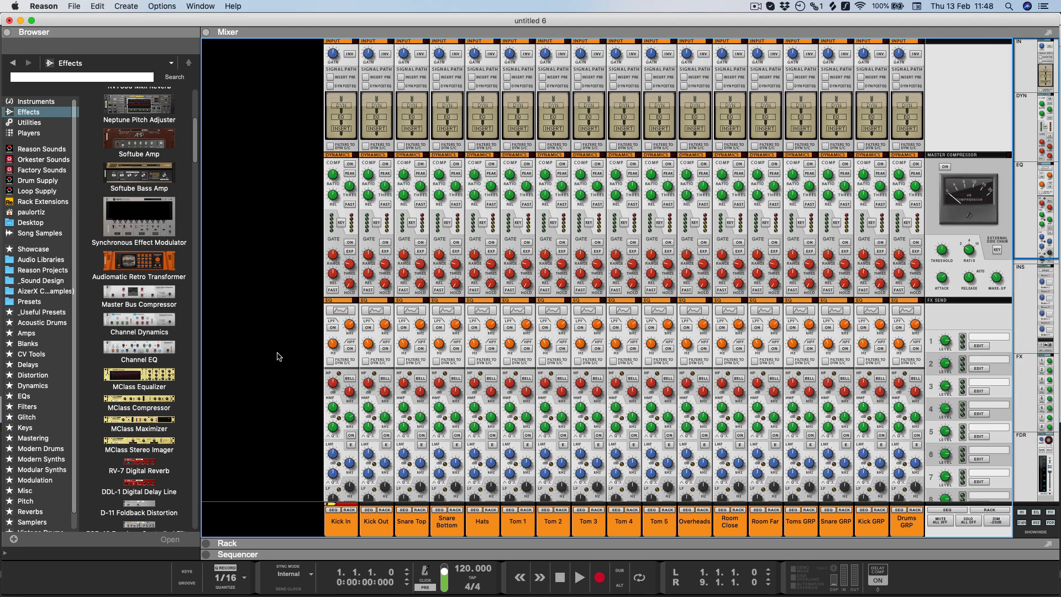
scroll(339, 231, down, 6)
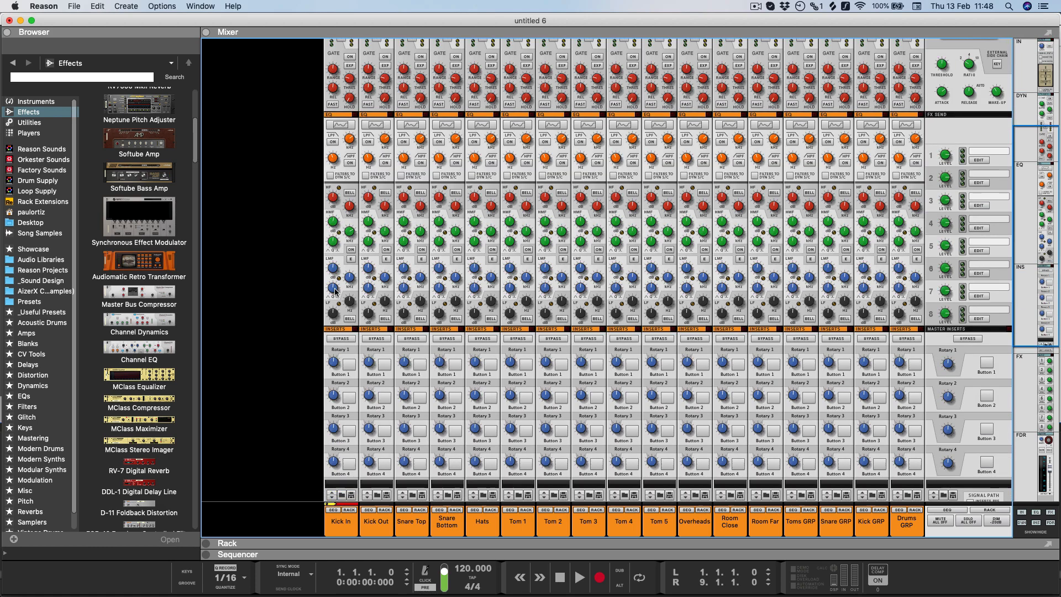
scroll(341, 265, up, 3)
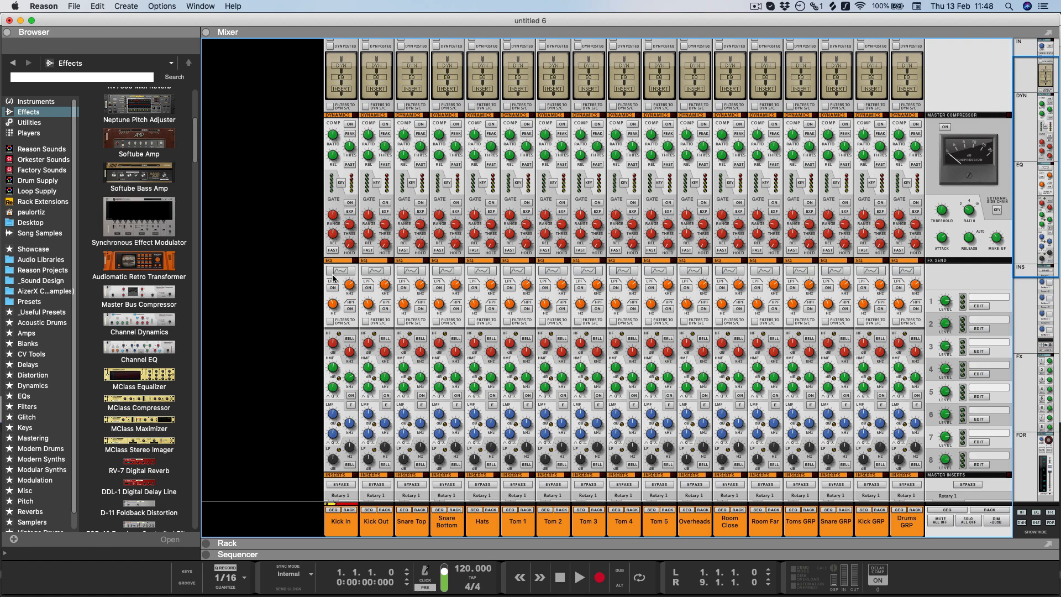
scroll(333, 279, down, 3)
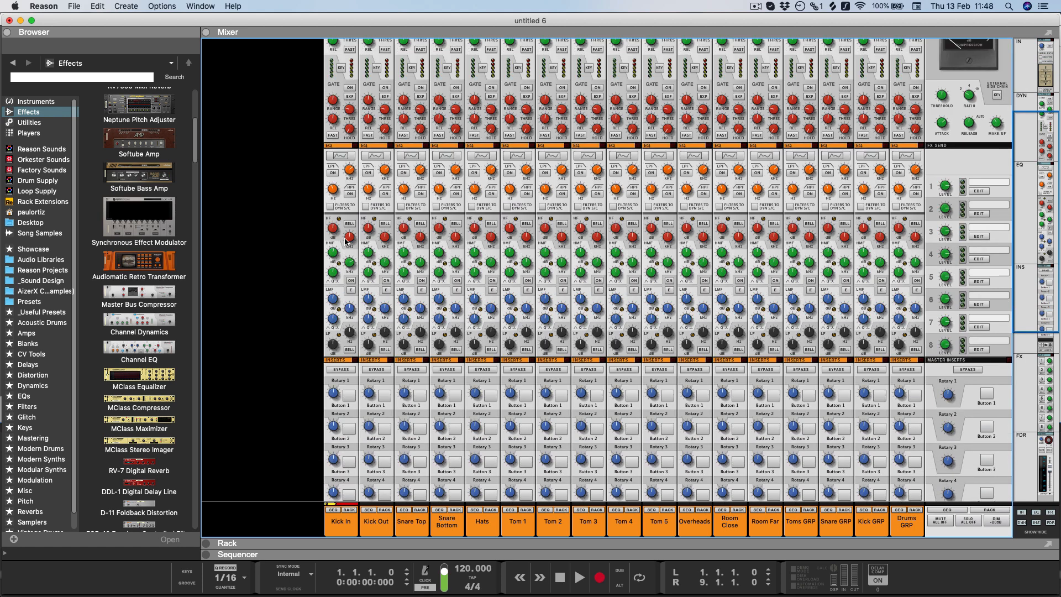
scroll(347, 238, up, 4)
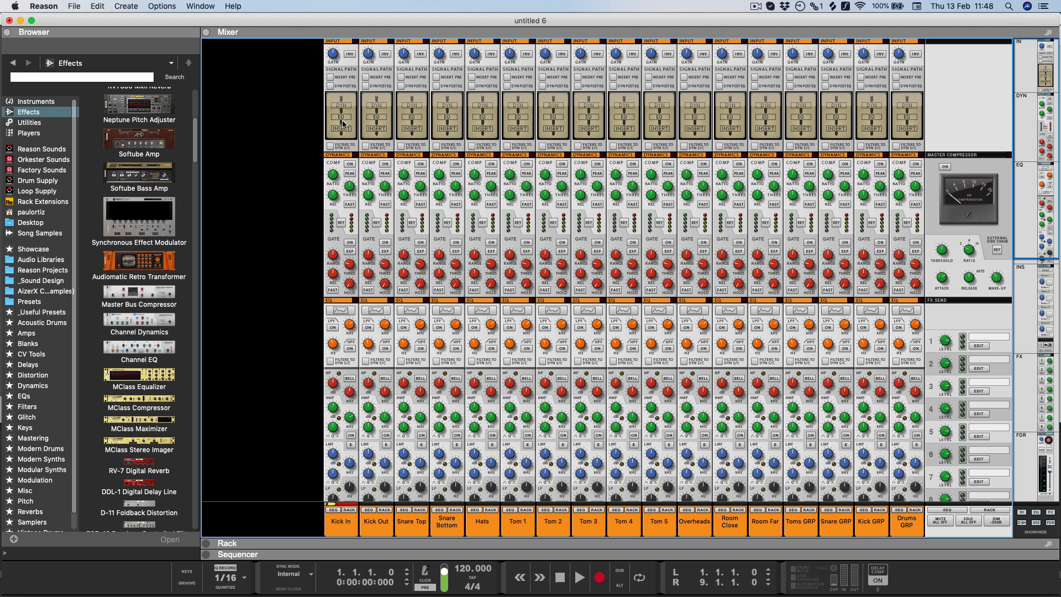
click(330, 86)
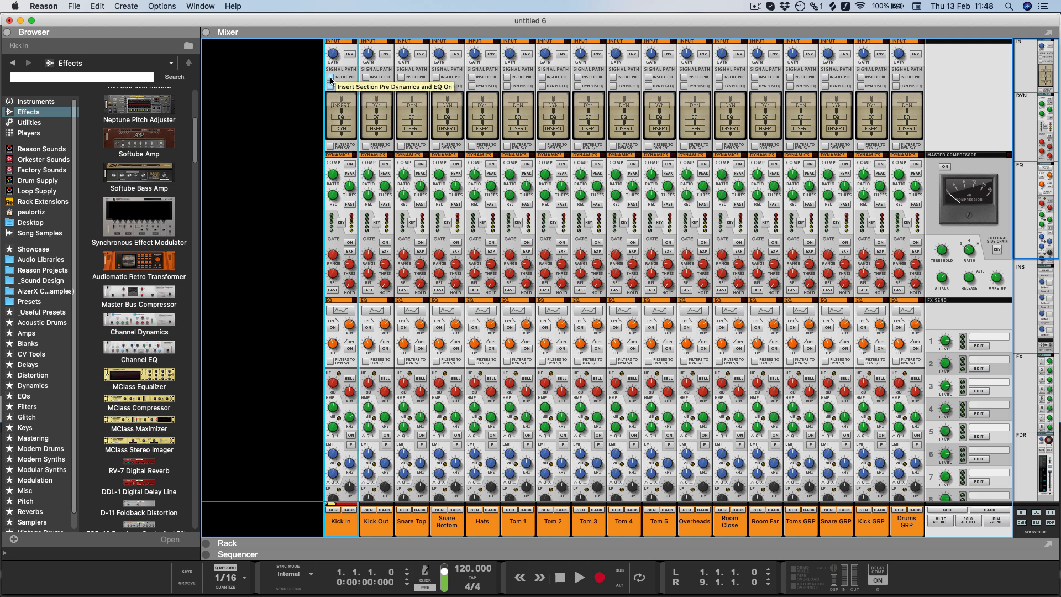
Show the insert FX section of the Kick In mix channel in the rack.
key(F6)
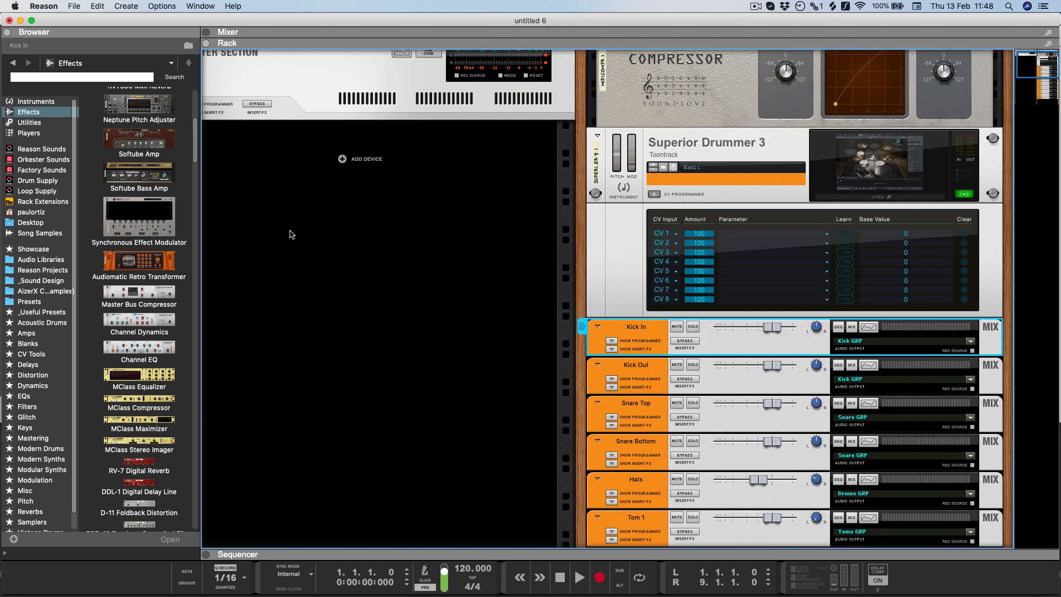
scroll(290, 232, down, 2)
click(612, 315)
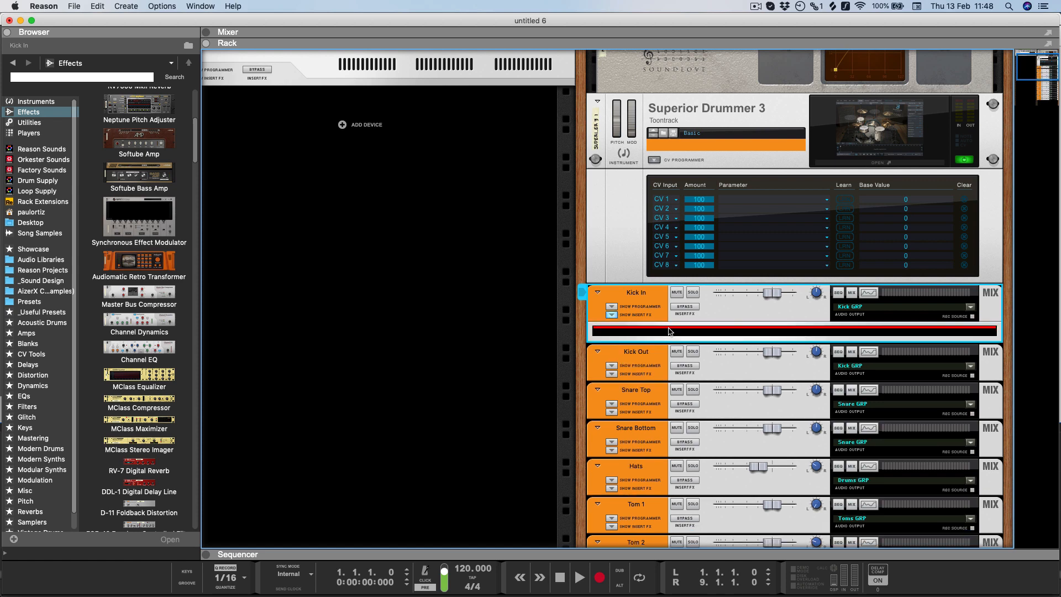
Add the Native Instruments Solid EQ effect to the Kick In channel's insert FX and close its plug-in window.
scroll(520, 298, down, 5)
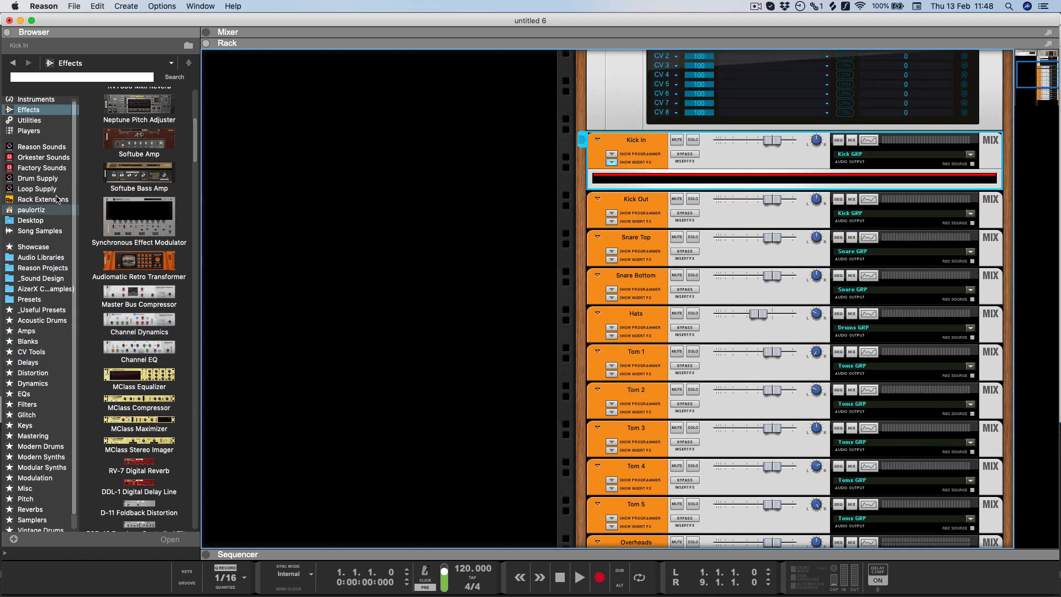
scroll(138, 292, down, 10)
scroll(138, 291, down, 15)
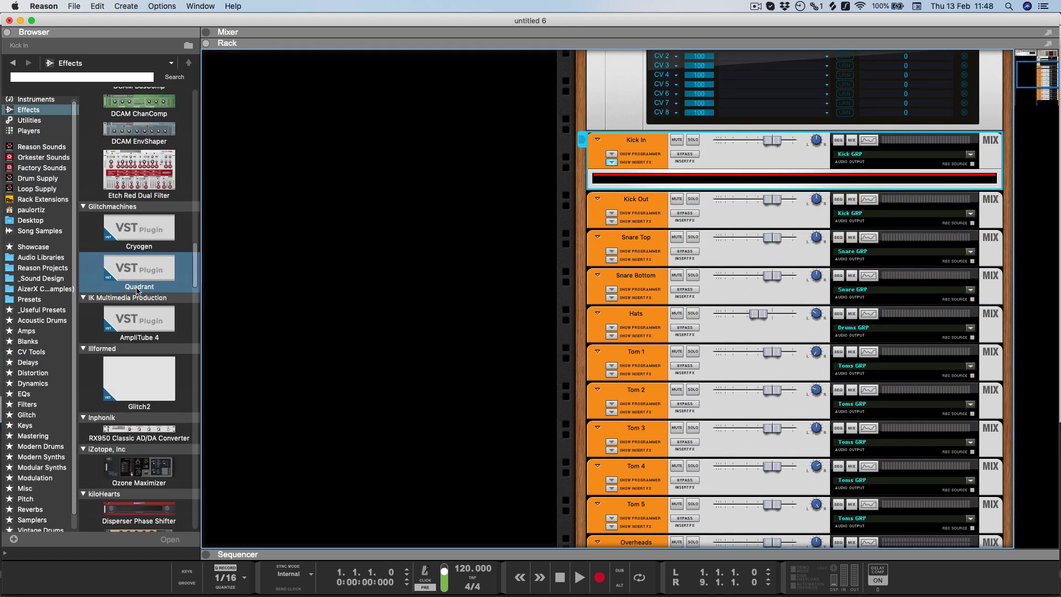
scroll(139, 287, down, 20)
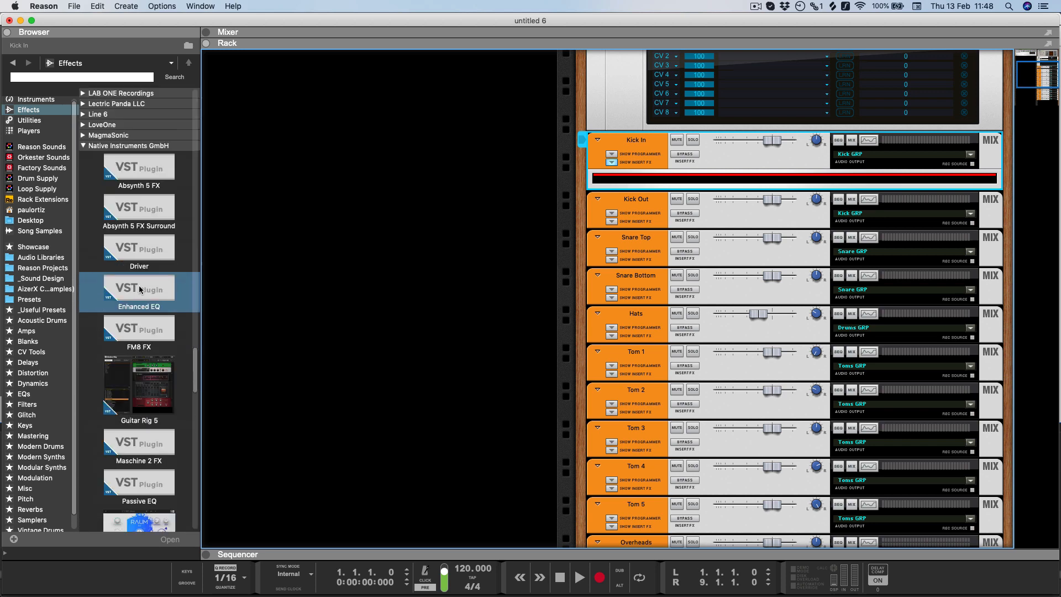
scroll(138, 285, down, 8)
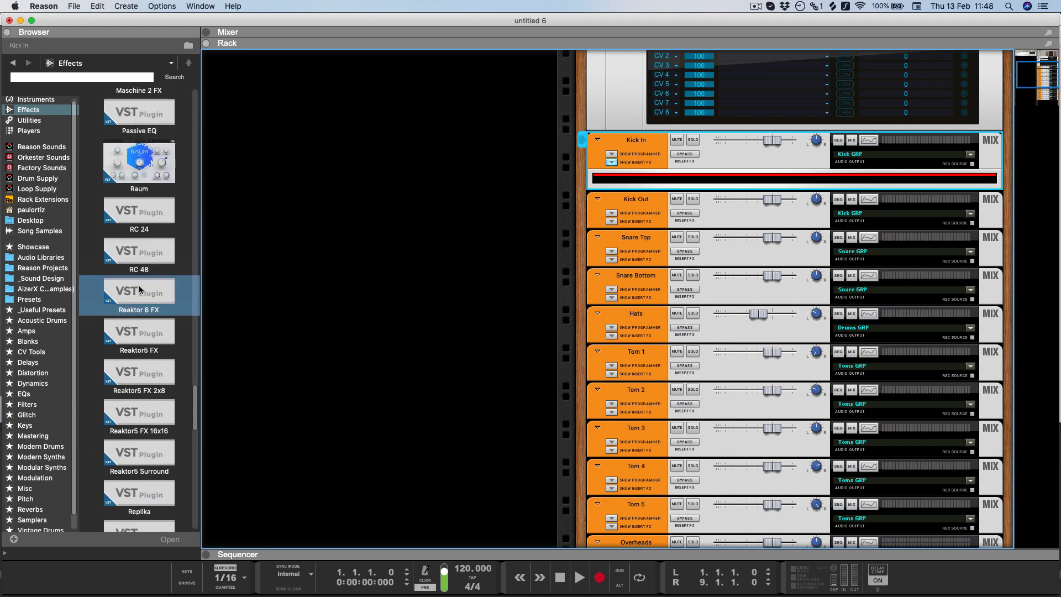
click(161, 274)
drag(162, 274, 801, 177)
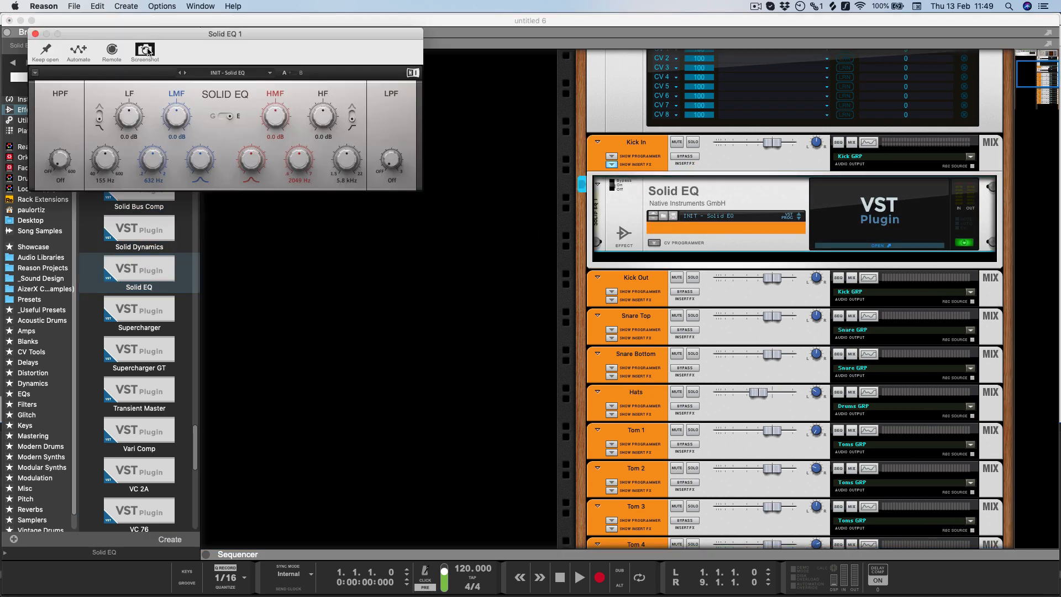
click(35, 34)
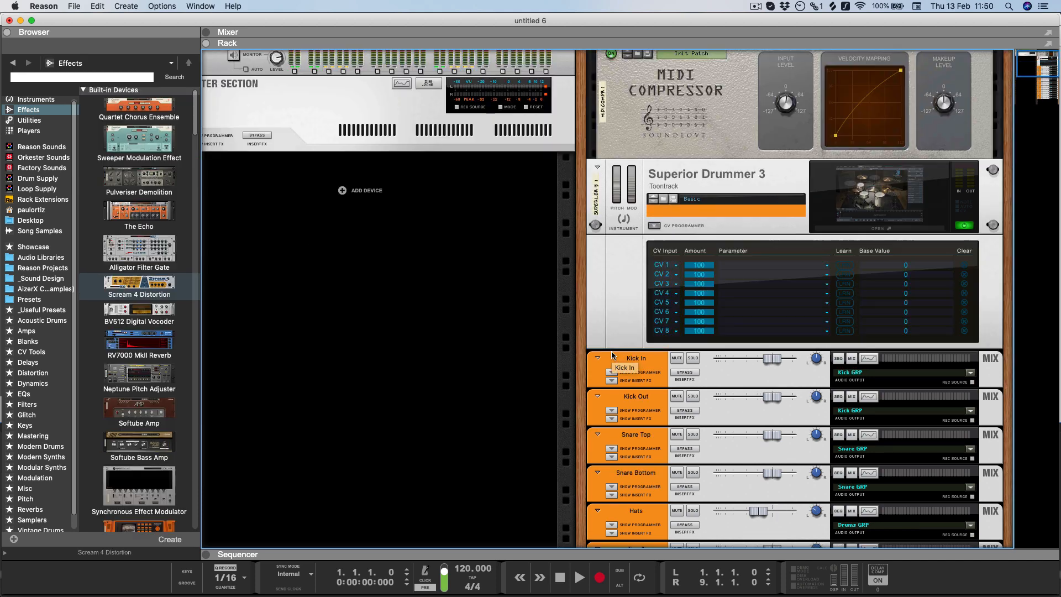
Create a parallel channel for the Snare GRP mix channel in the rack.
scroll(559, 400, down, 10)
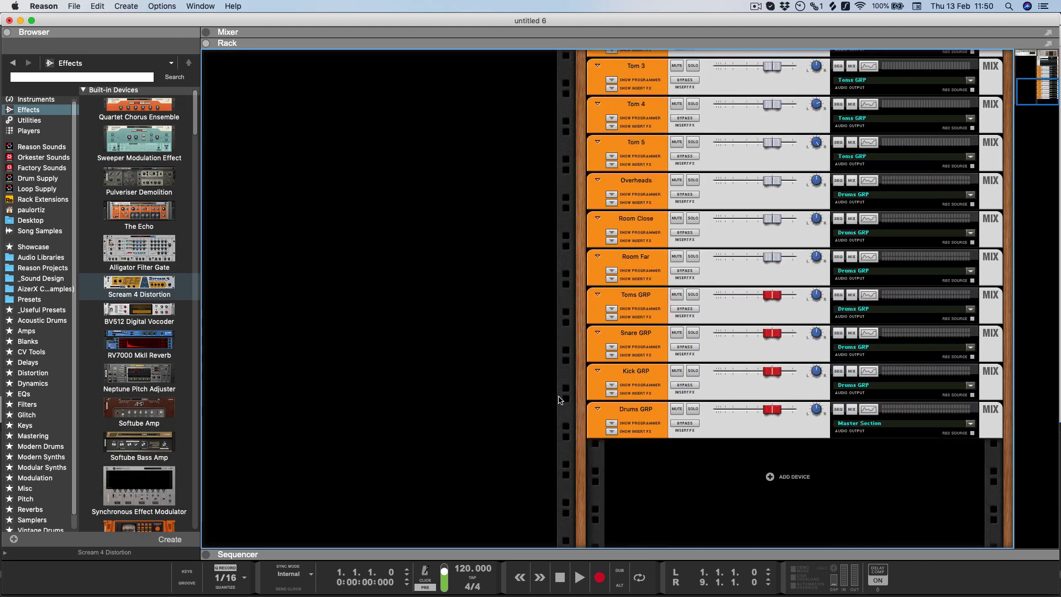
click(653, 341)
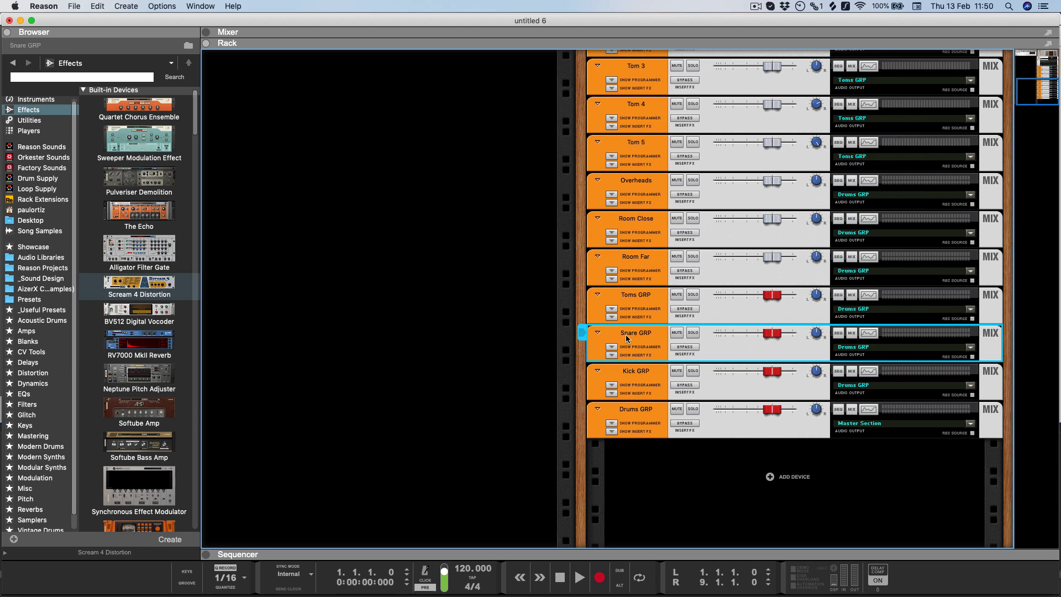
right_click(627, 338)
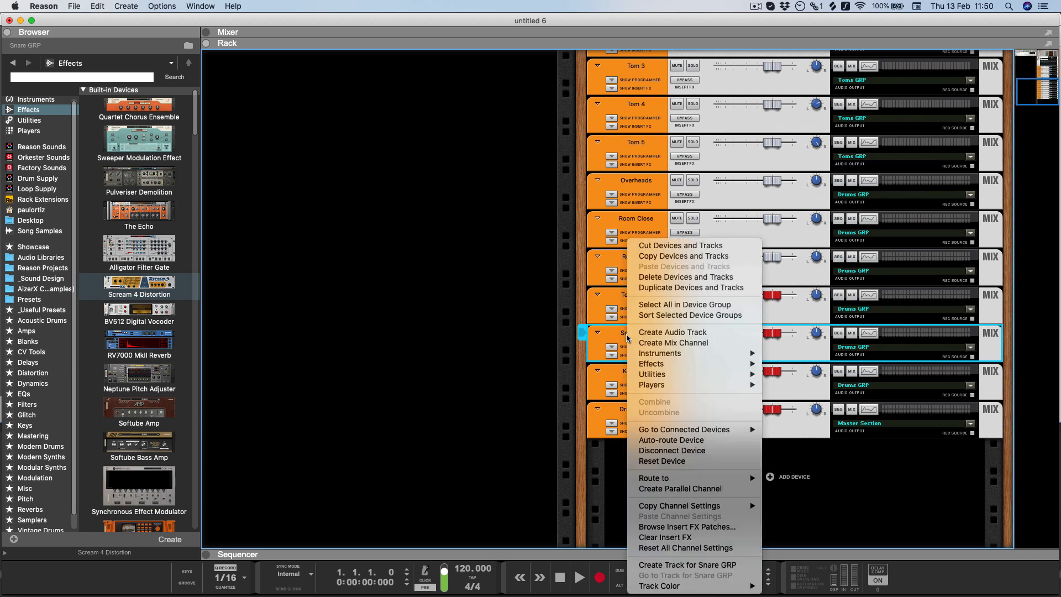
click(645, 490)
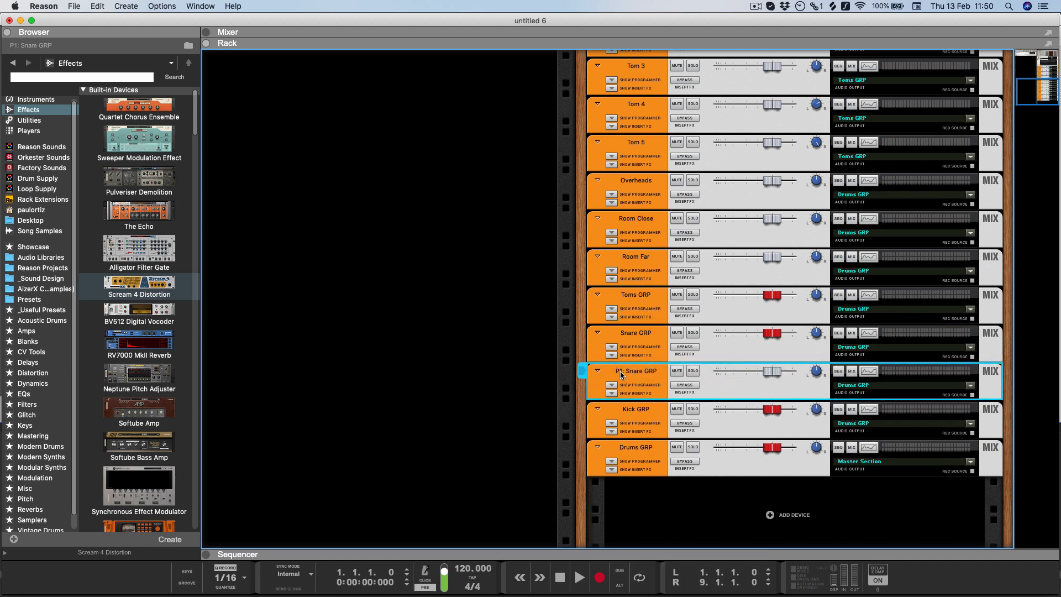
Add Scream 4 Distortion to the parallel Snare GRP channel's insert FX, audition it in solo and lower the channel's fader.
drag(139, 283, 617, 407)
click(693, 371)
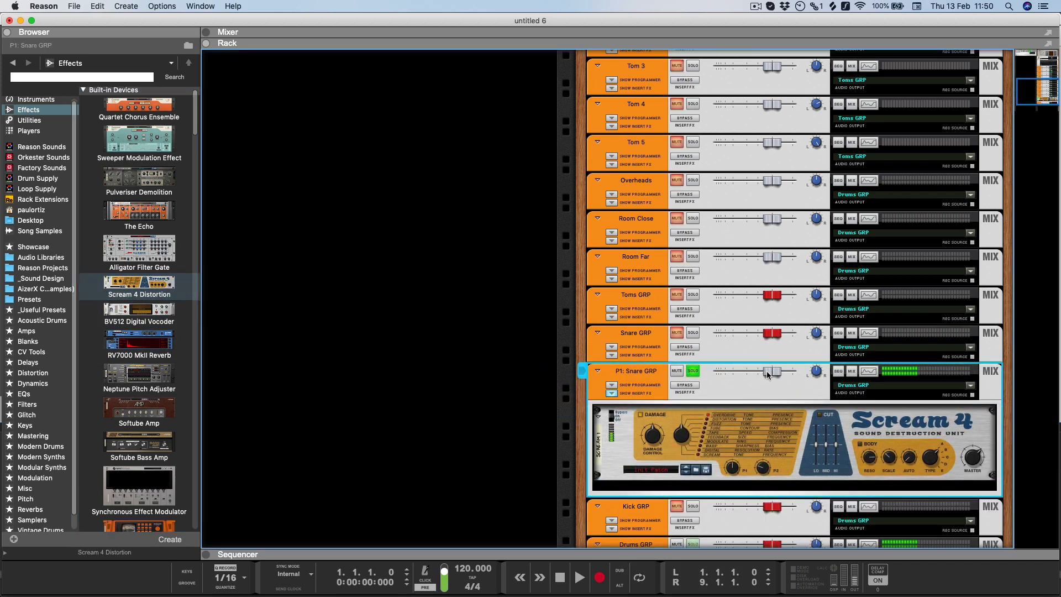
drag(768, 375, 747, 376)
click(702, 433)
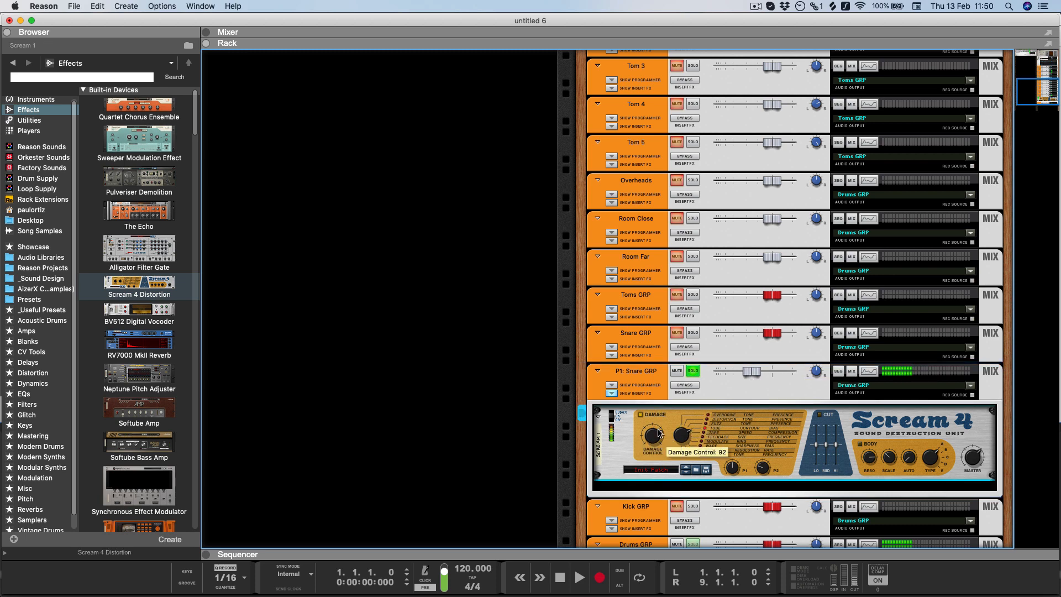
click(693, 371)
drag(755, 374, 751, 375)
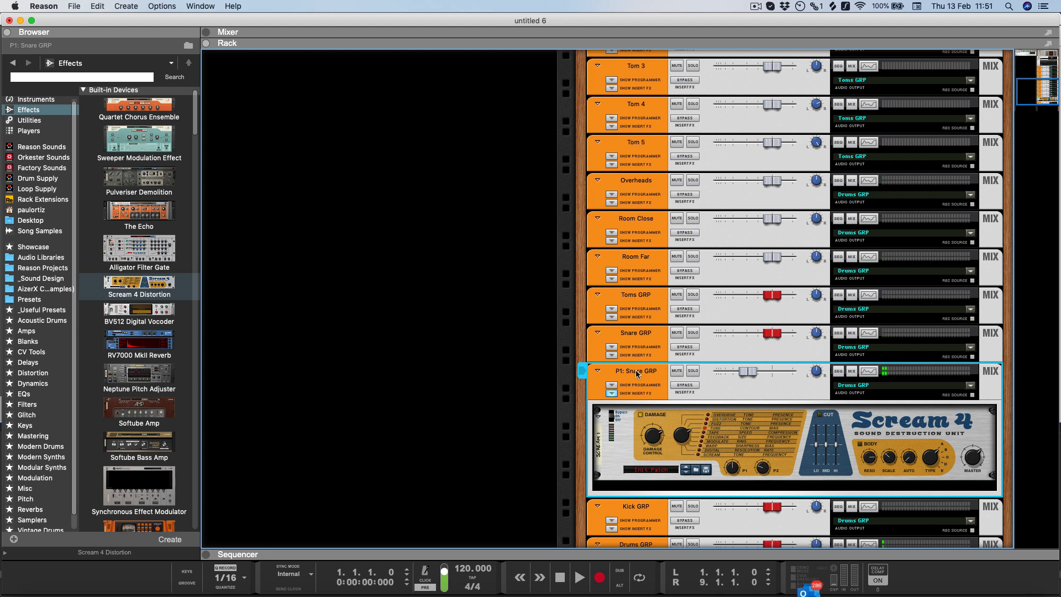
Select the Superior Drummer 3 device together with all mix channels from Kick In through Drums GRP in the rack.
scroll(637, 374, up, 15)
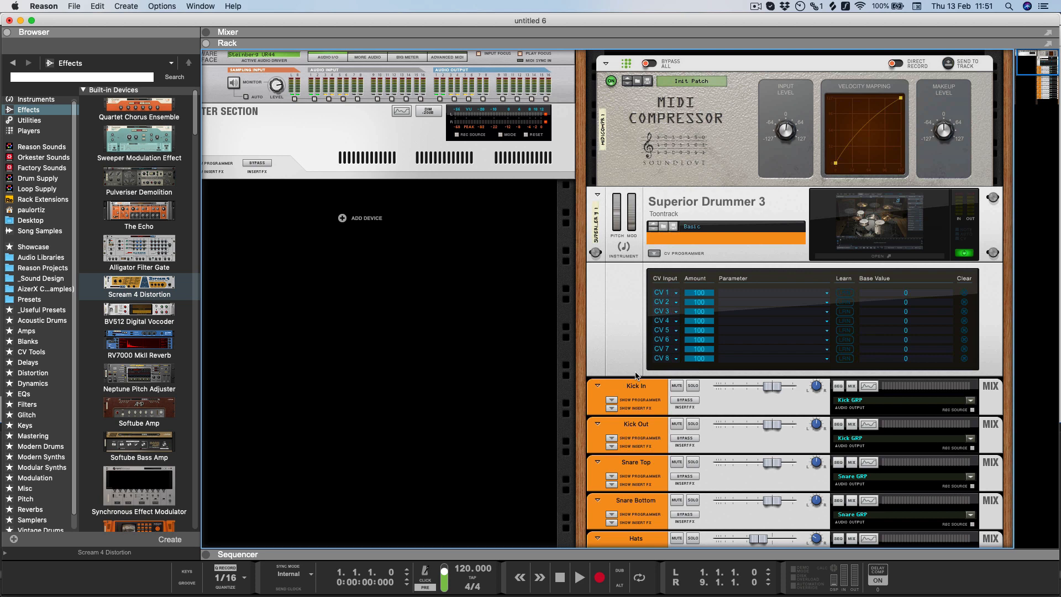
scroll(639, 375, down, 20)
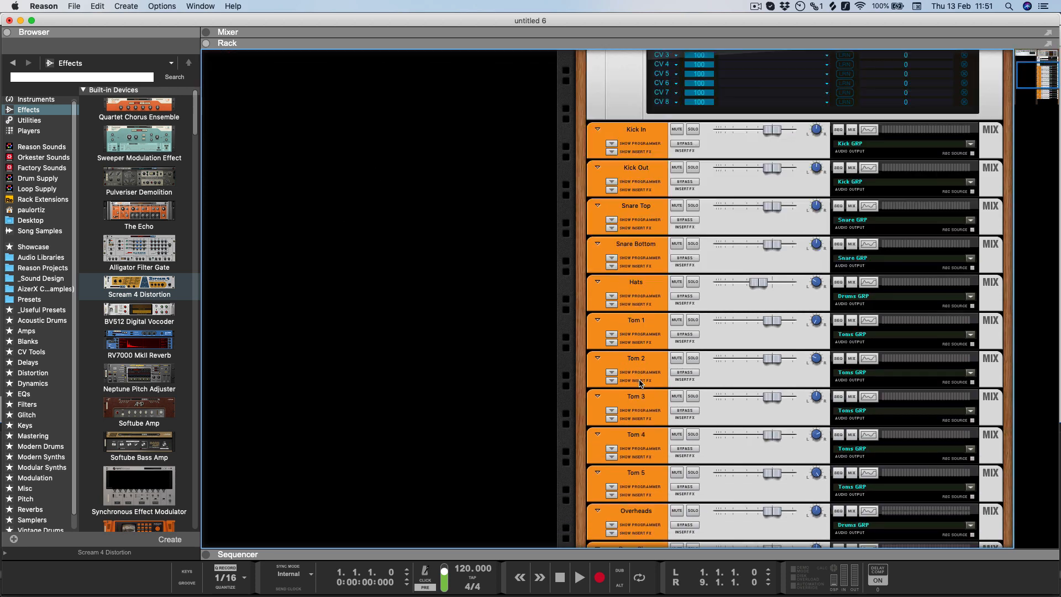
scroll(639, 383, up, 20)
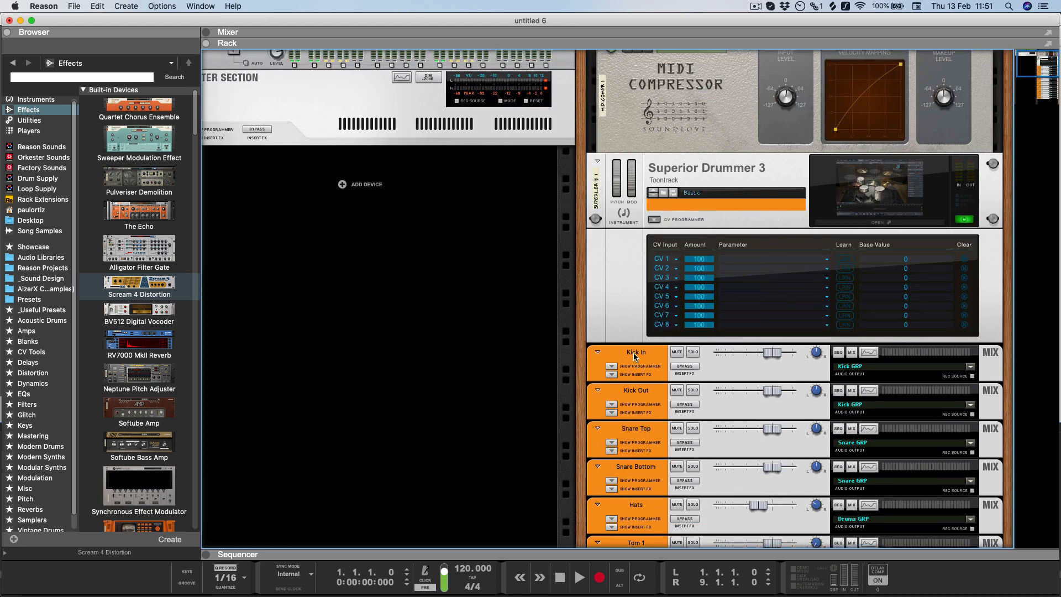
click(684, 178)
scroll(609, 440, down, 20)
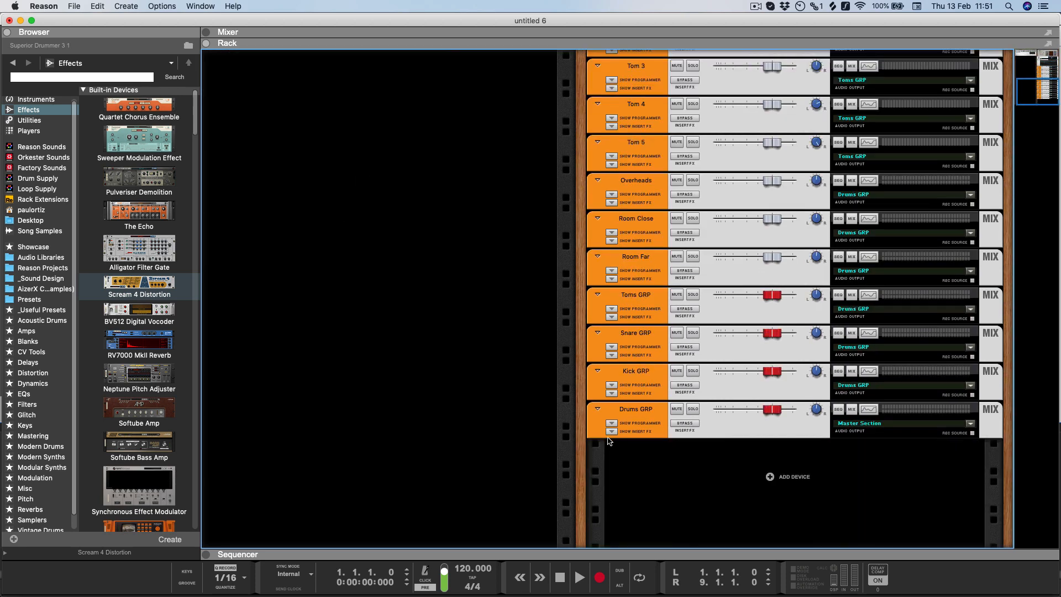
shift+click(641, 421)
scroll(639, 431, up, 10)
scroll(638, 439, down, 10)
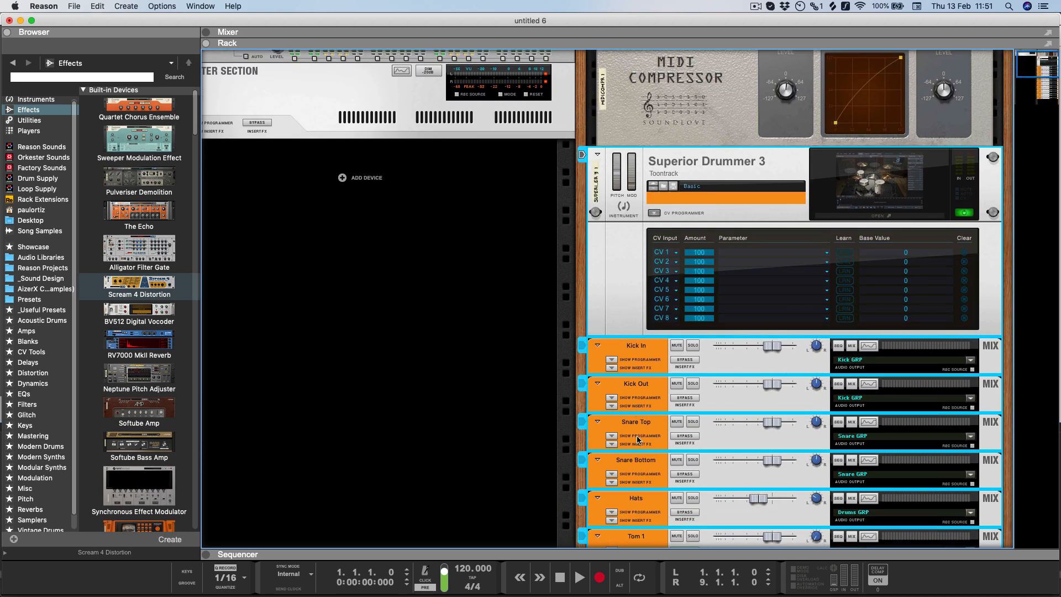
scroll(638, 439, up, 10)
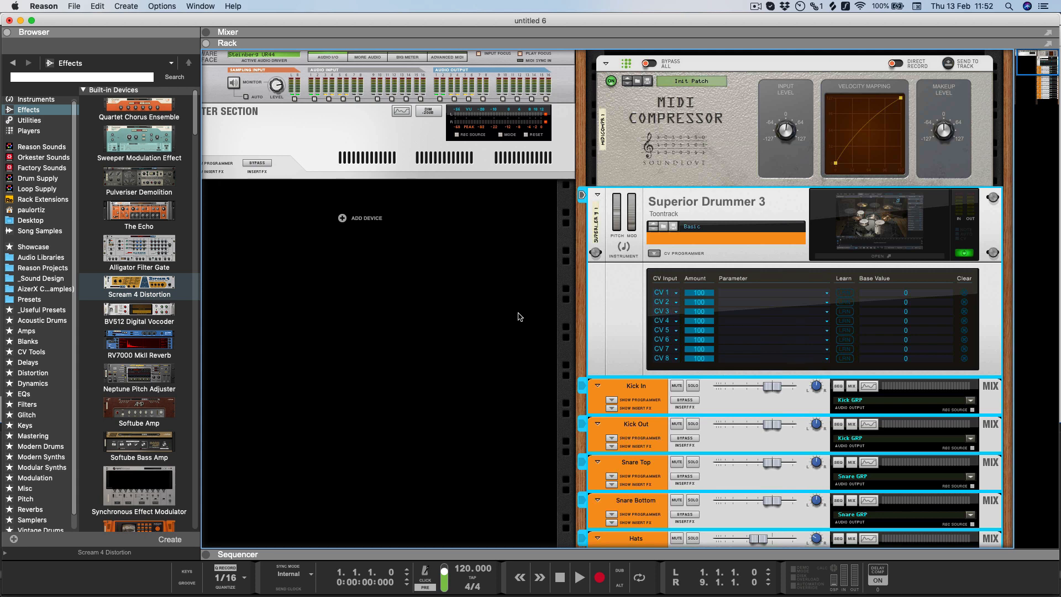
Save the song as a Reason Song File named "Superior 3 Multi Out".
key(super+s)
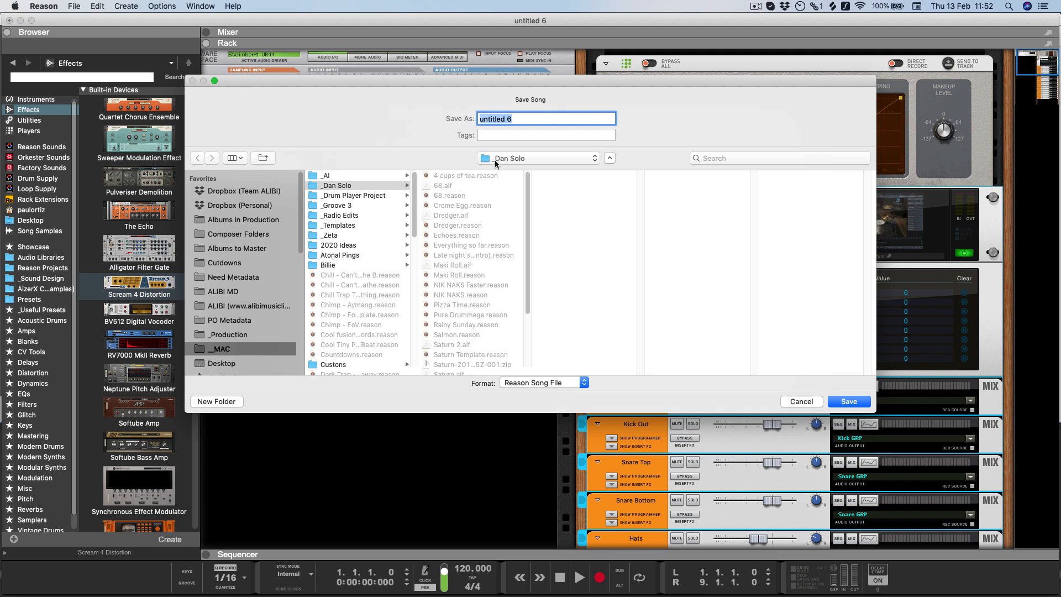
double_click(520, 119)
key(super+a)
text(Superior 3 Multi Out)
key(Return)
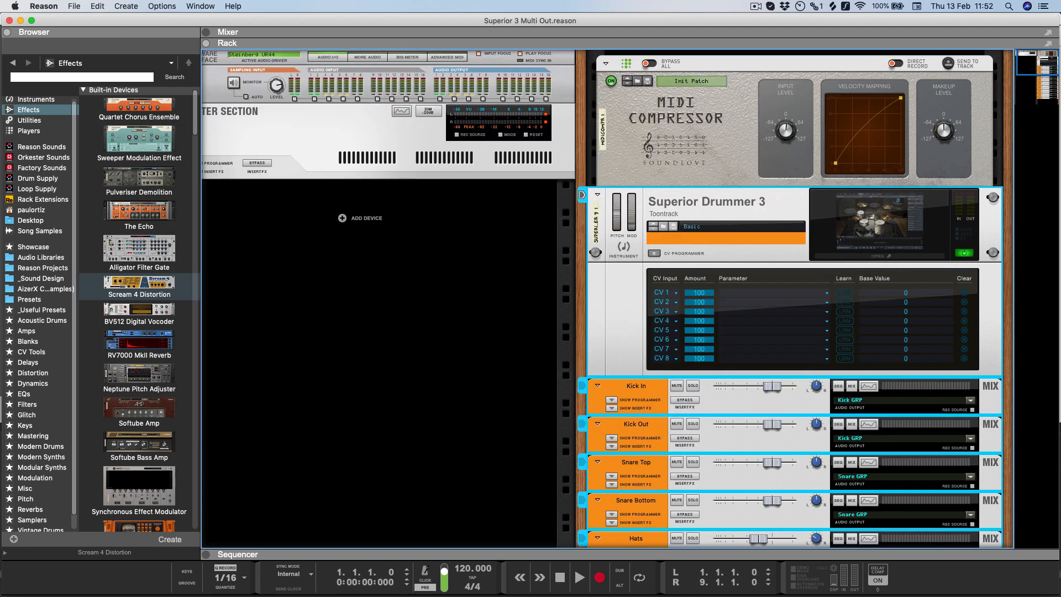
Start from a new empty song and open Superior 3 Multi Out.reason alongside it.
key(super+w)
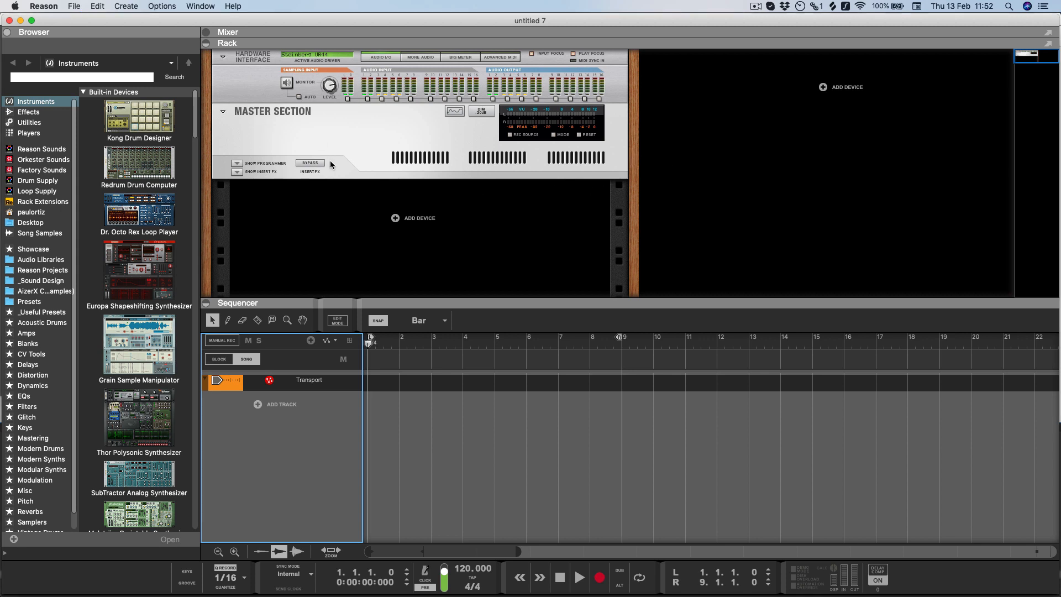
click(144, 122)
key(super+o)
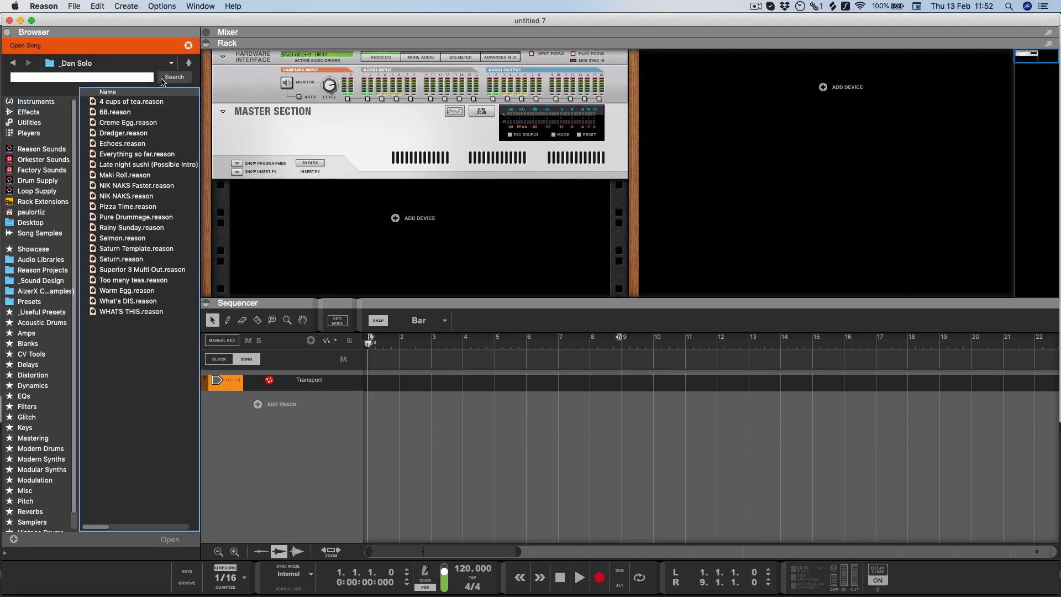
double_click(130, 268)
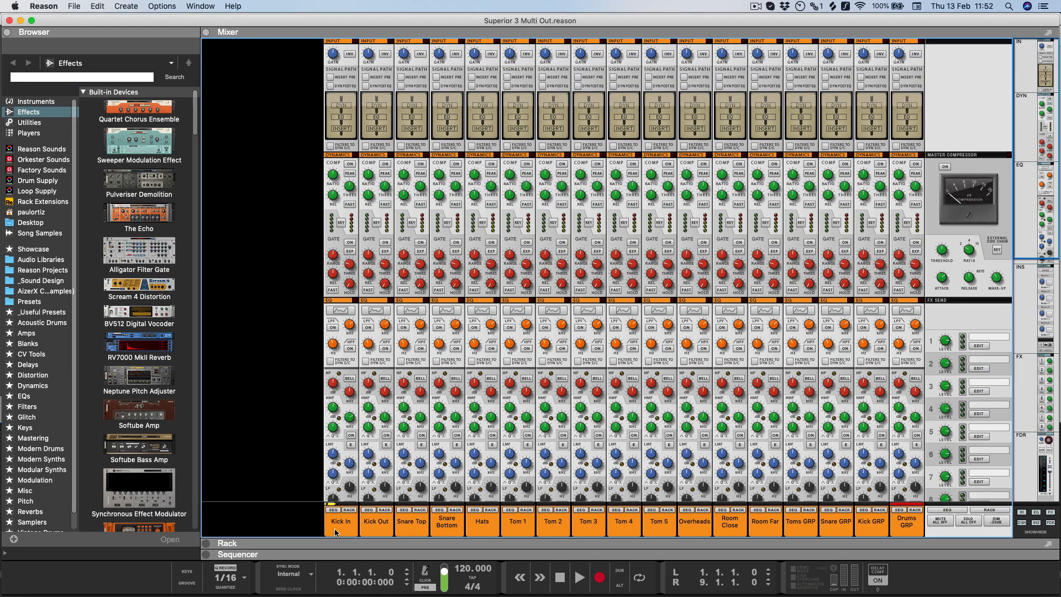
Copy all mixer channels from Kick In through Drums GRP in Superior 3 Multi Out and paste them into the new song.
shift+click(907, 525)
scroll(649, 434, down, 1)
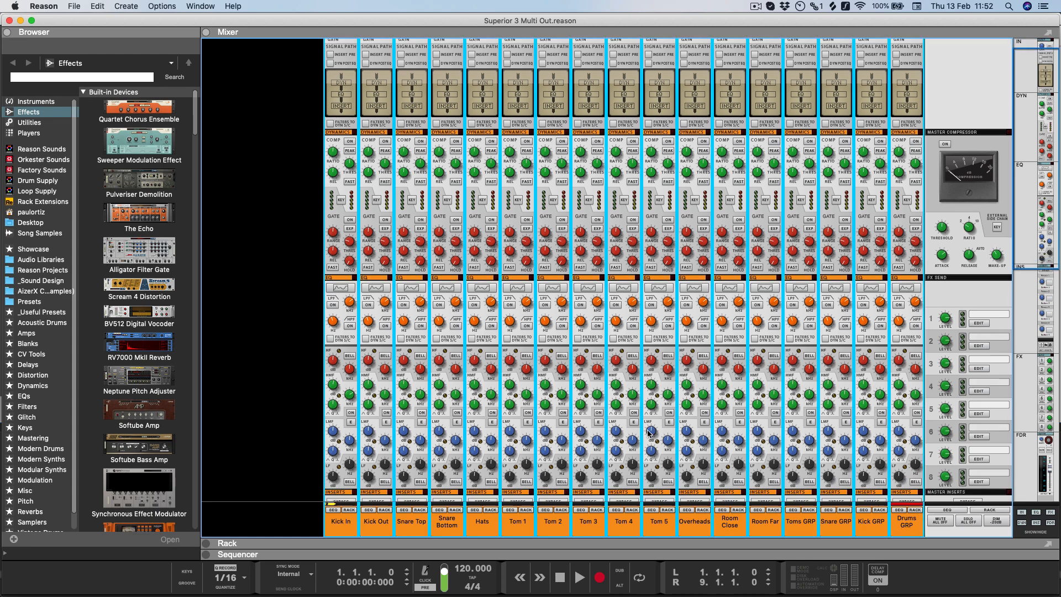
scroll(650, 433, down, 10)
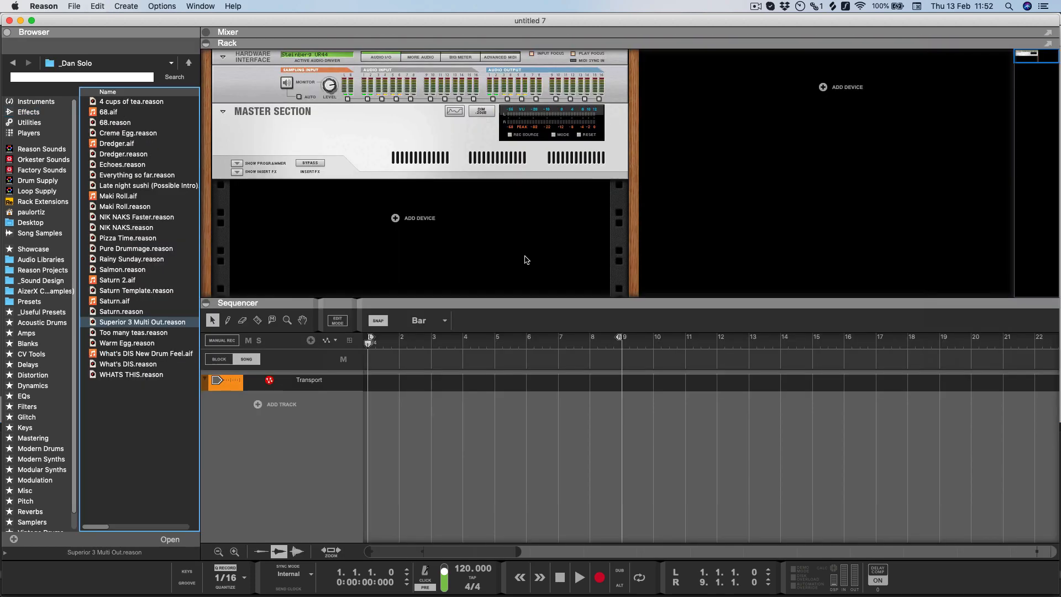
key(F5)
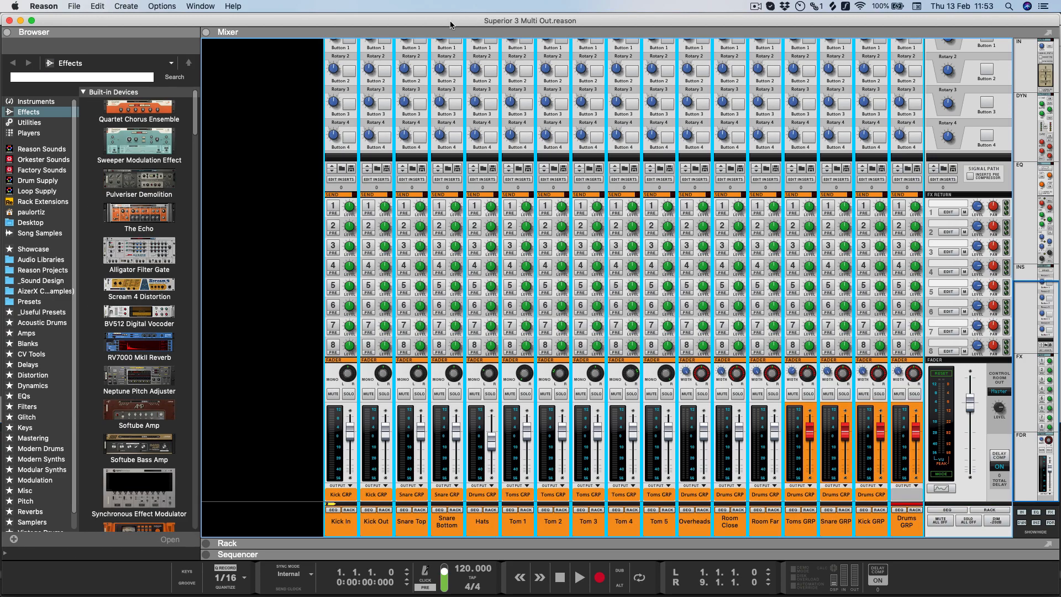
key(super+w)
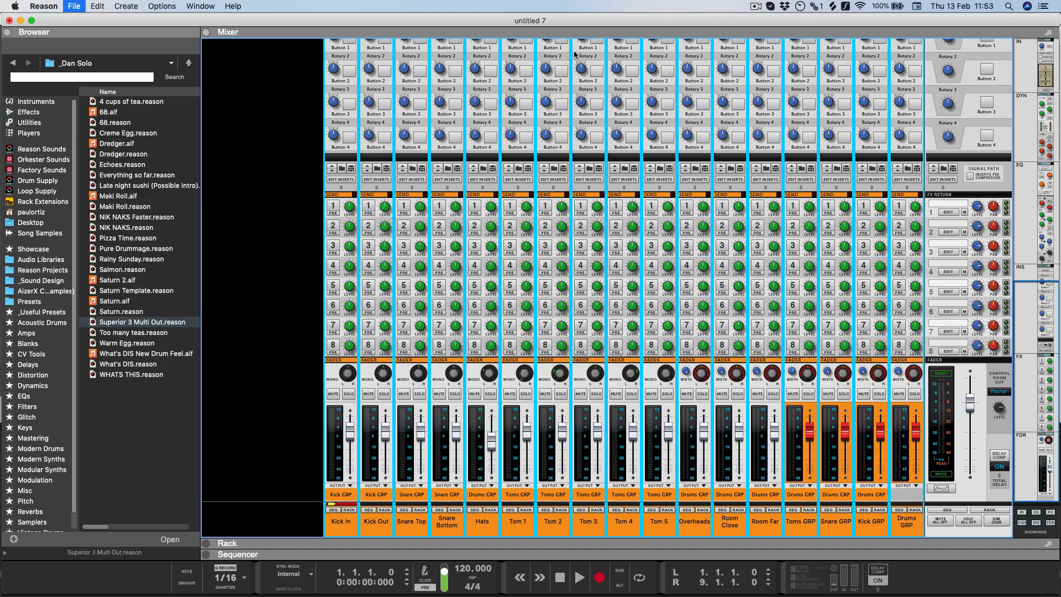
click(241, 236)
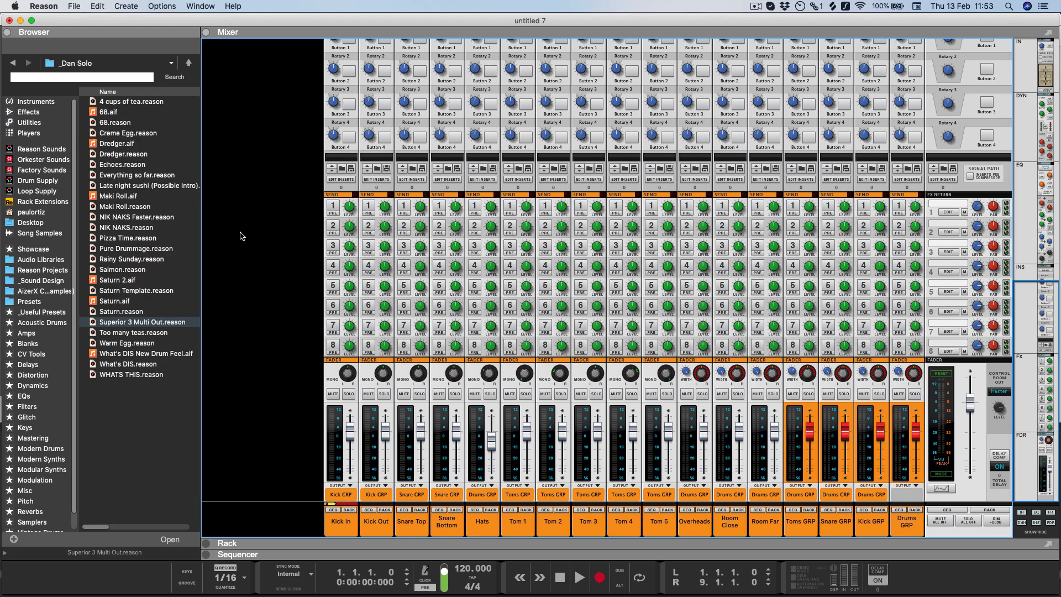
Check the pasted Superior Drummer 3's mixer outputs and panning, and view the new song's mixer channels and sequencer track.
key(F6)
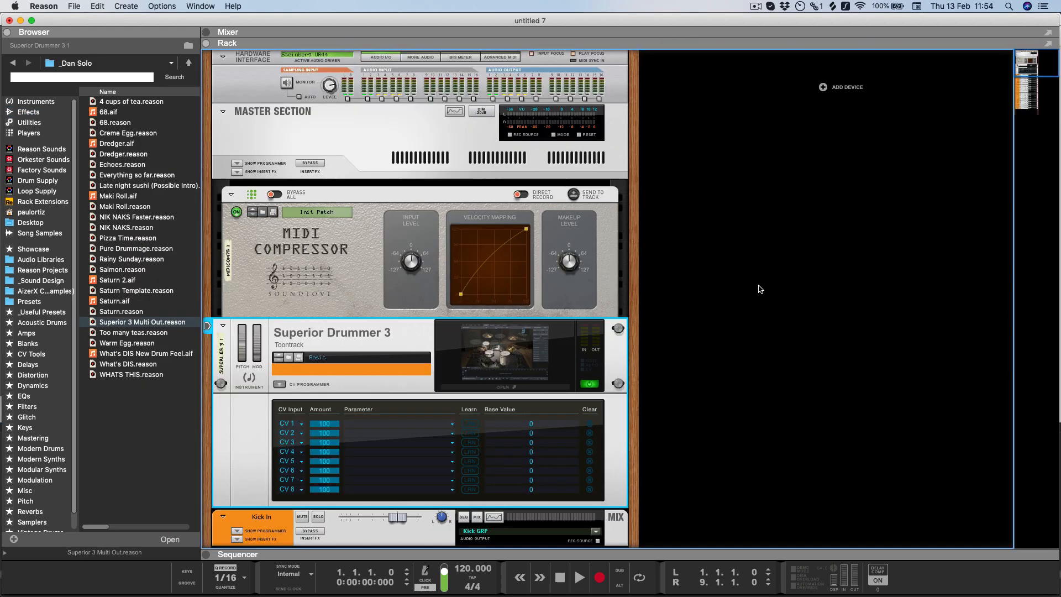
click(532, 368)
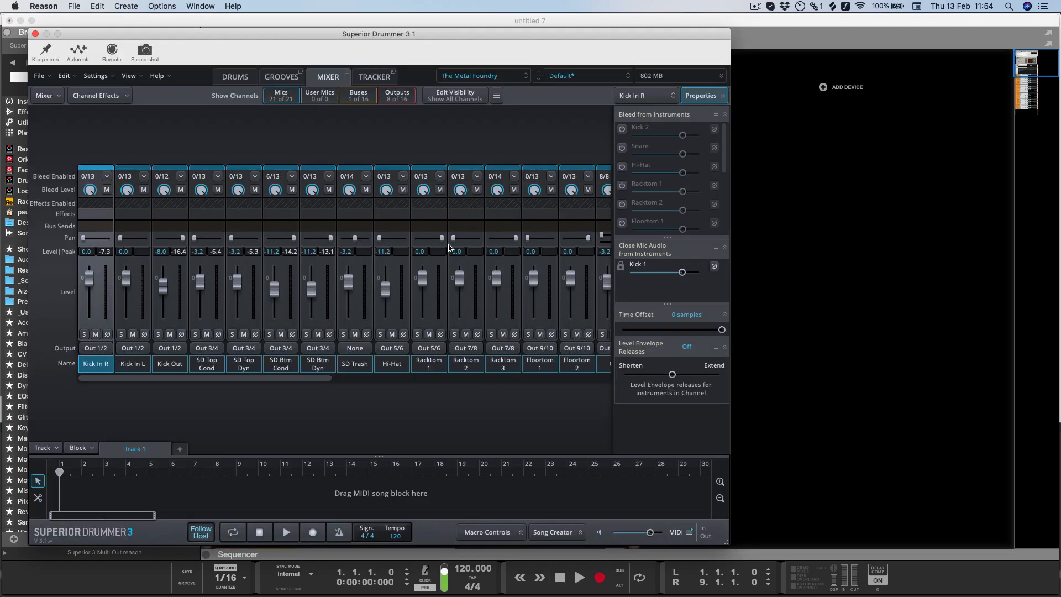
mouse_move(442, 241)
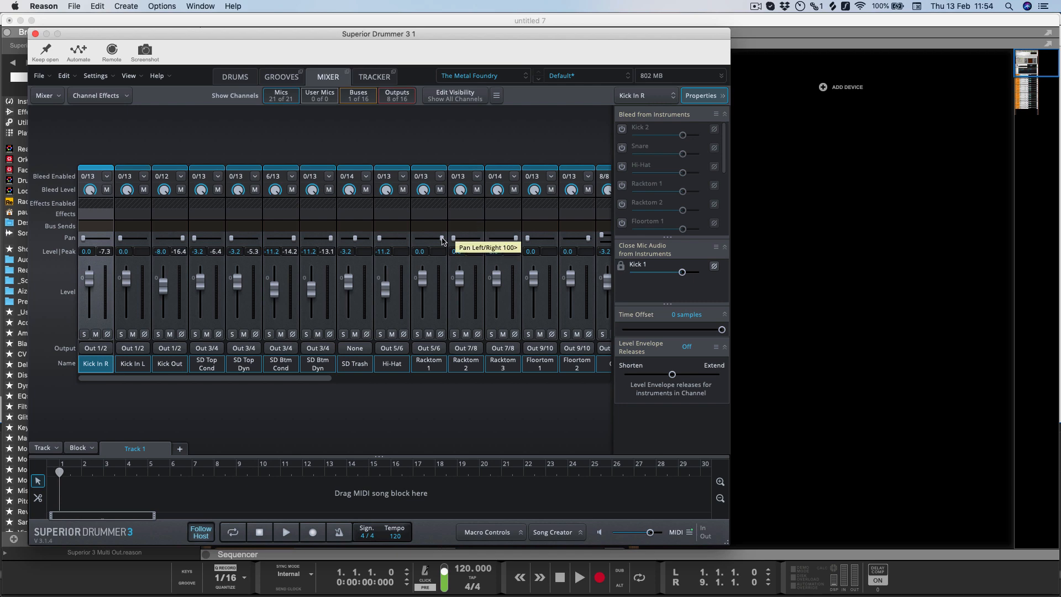
click(36, 34)
key(F5)
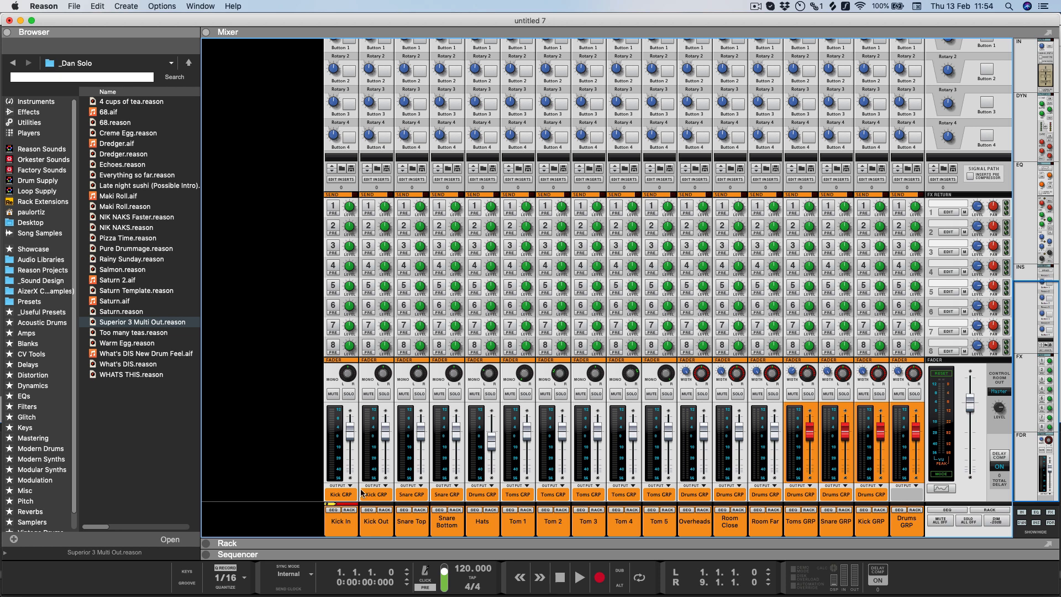
key(F7)
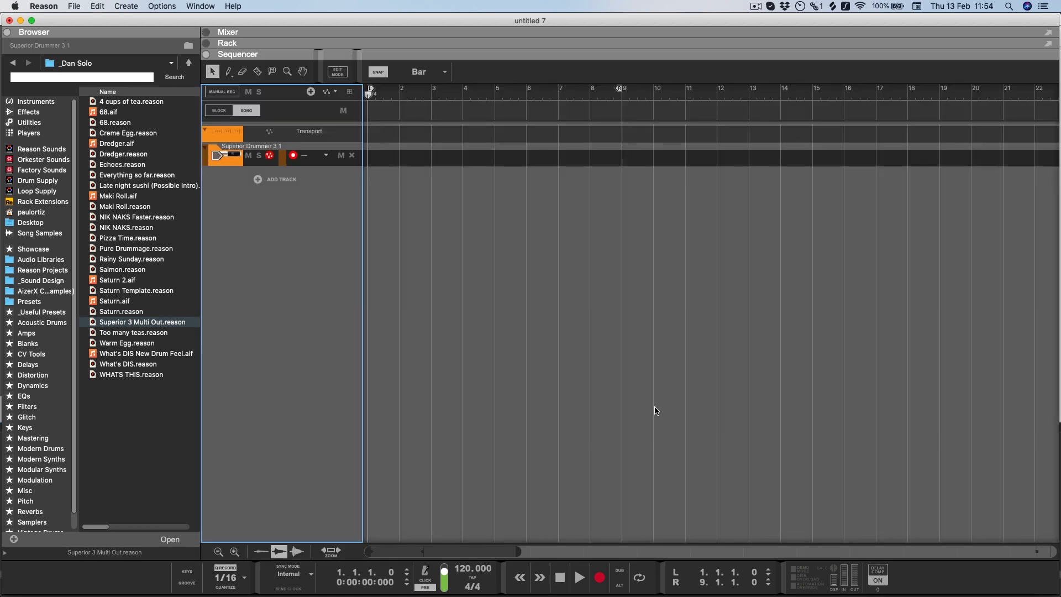